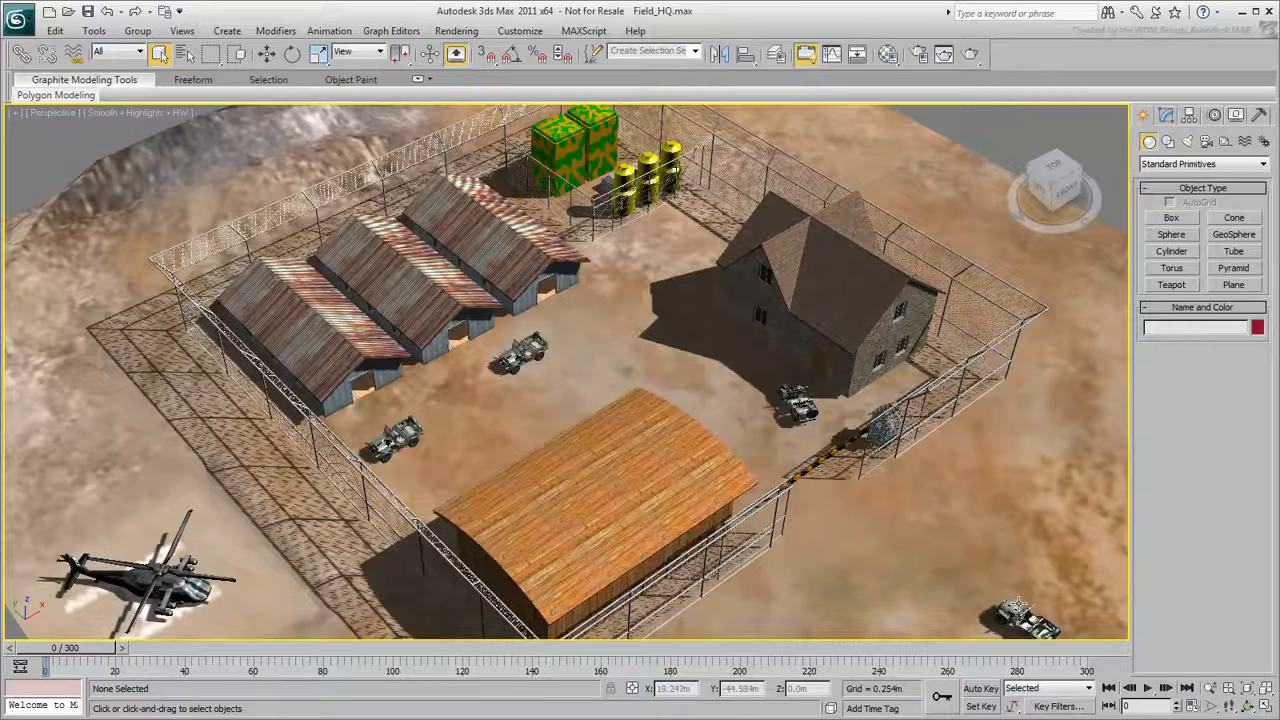
- With Auto Key on, move Jeep003 along Y to about -34.6 m outside the gate at frame 90
click(1015, 612)
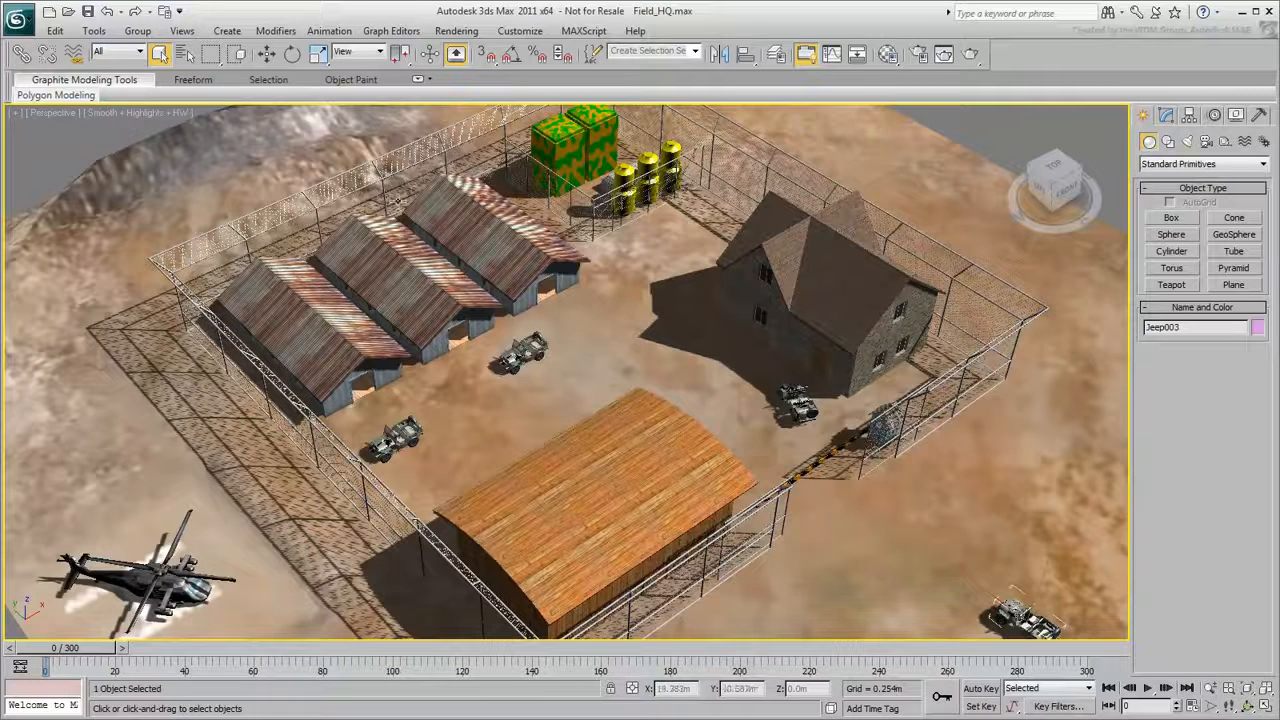
click(268, 56)
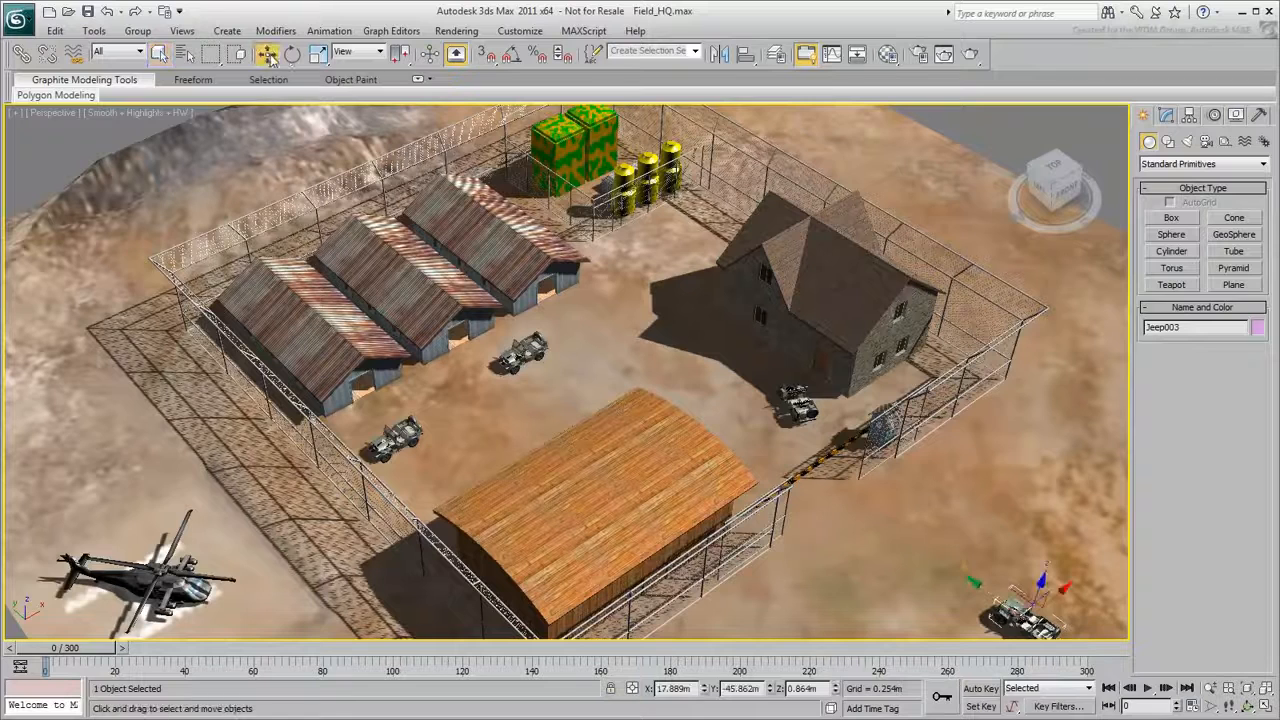
click(980, 689)
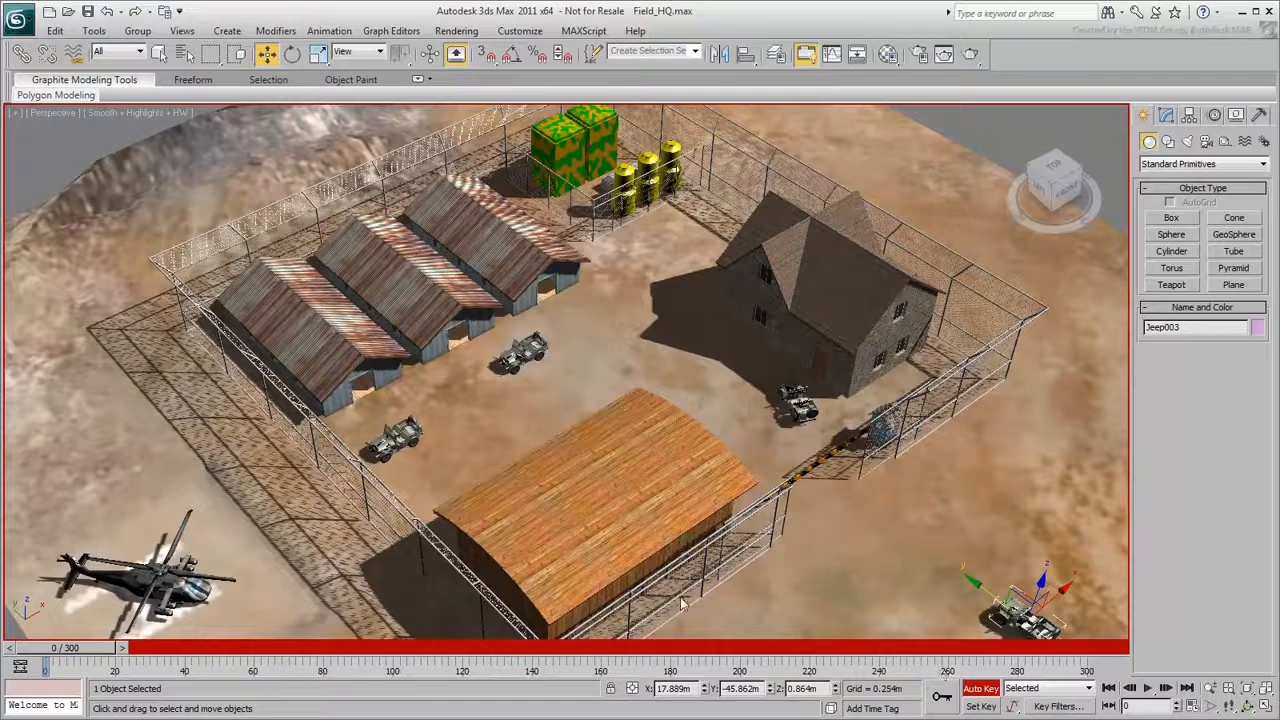
drag(92, 650, 393, 651)
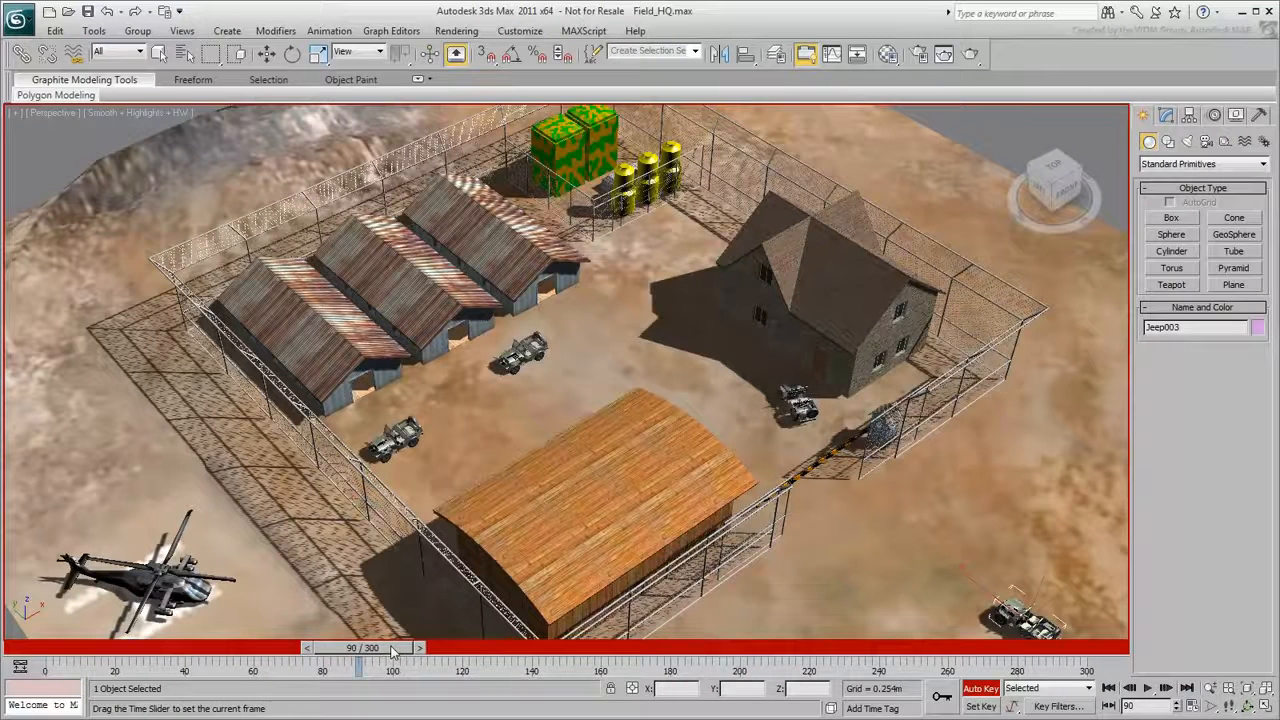
key(w)
drag(961, 571, 818, 468)
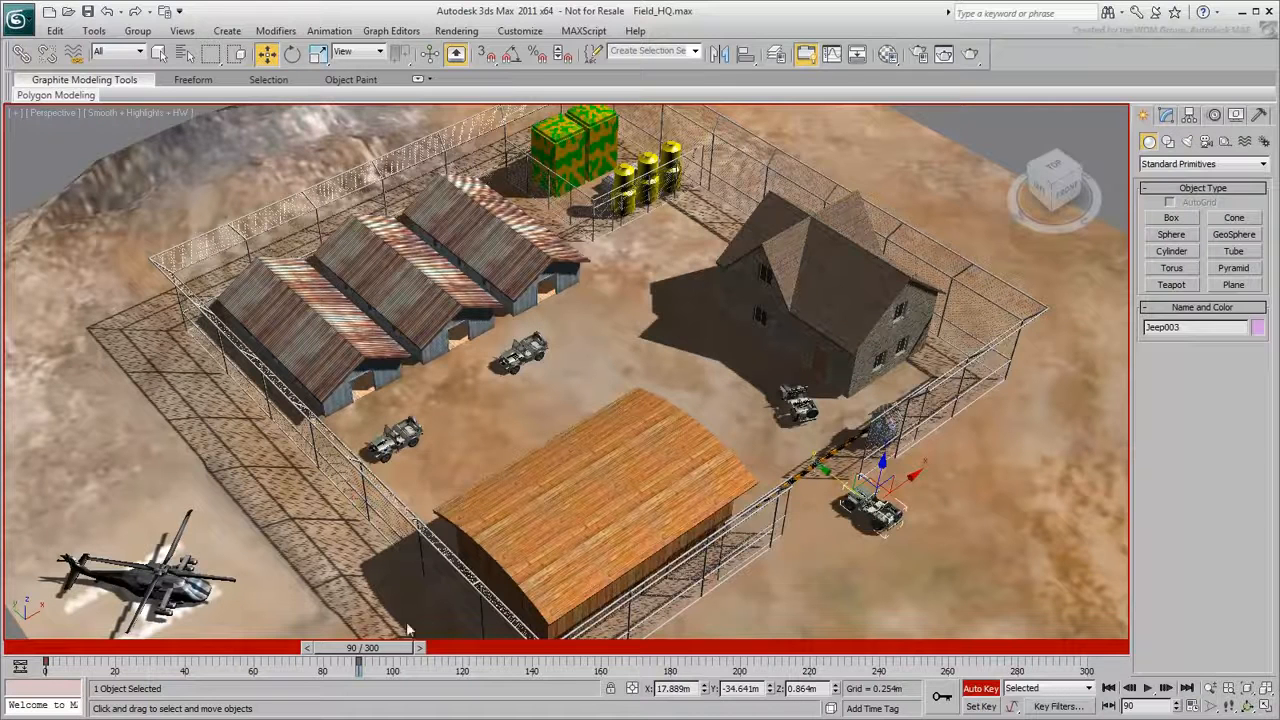
- Copy the jeep's frame 90 key to frame 150 so it waits at the gate between those frames
drag(395, 650, 90, 652)
key(w)
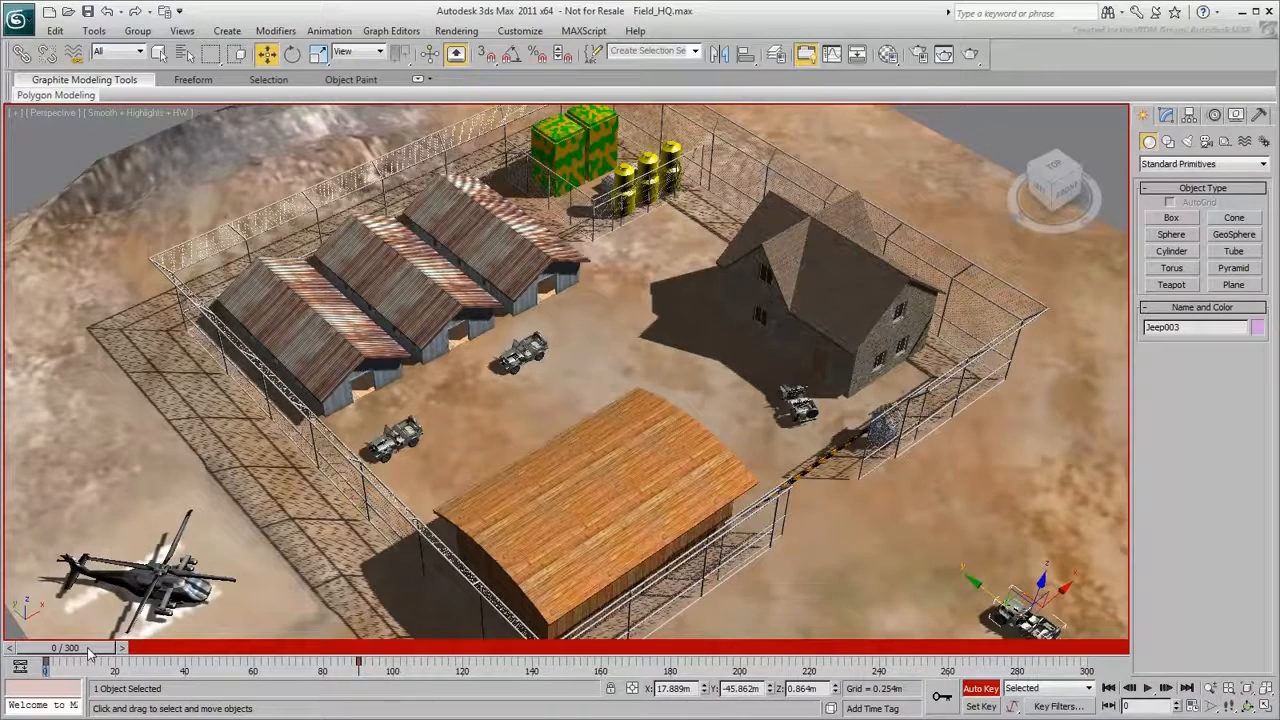
shift+click(359, 661)
shift+drag(359, 661, 566, 668)
drag(100, 648, 598, 651)
key(w)
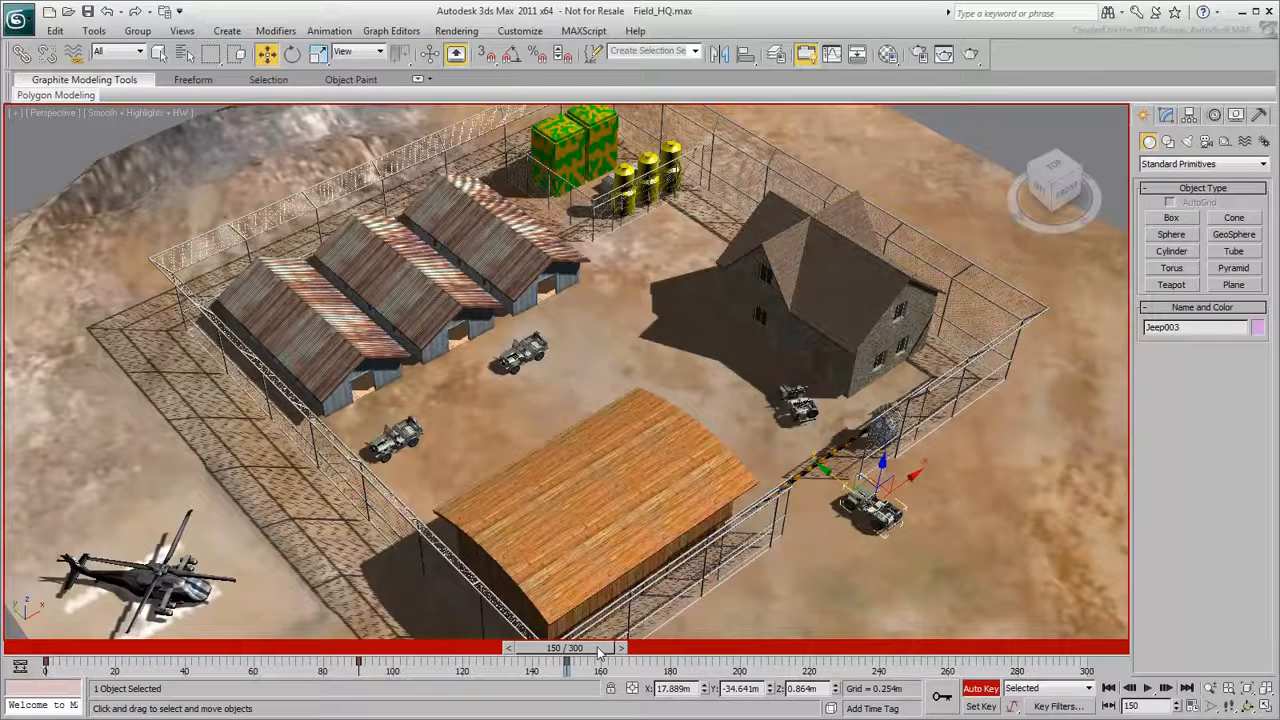
- At frame 240, move the jeep along Y into the compound to about -16.9 m and end Auto Key mode
drag(598, 651, 903, 648)
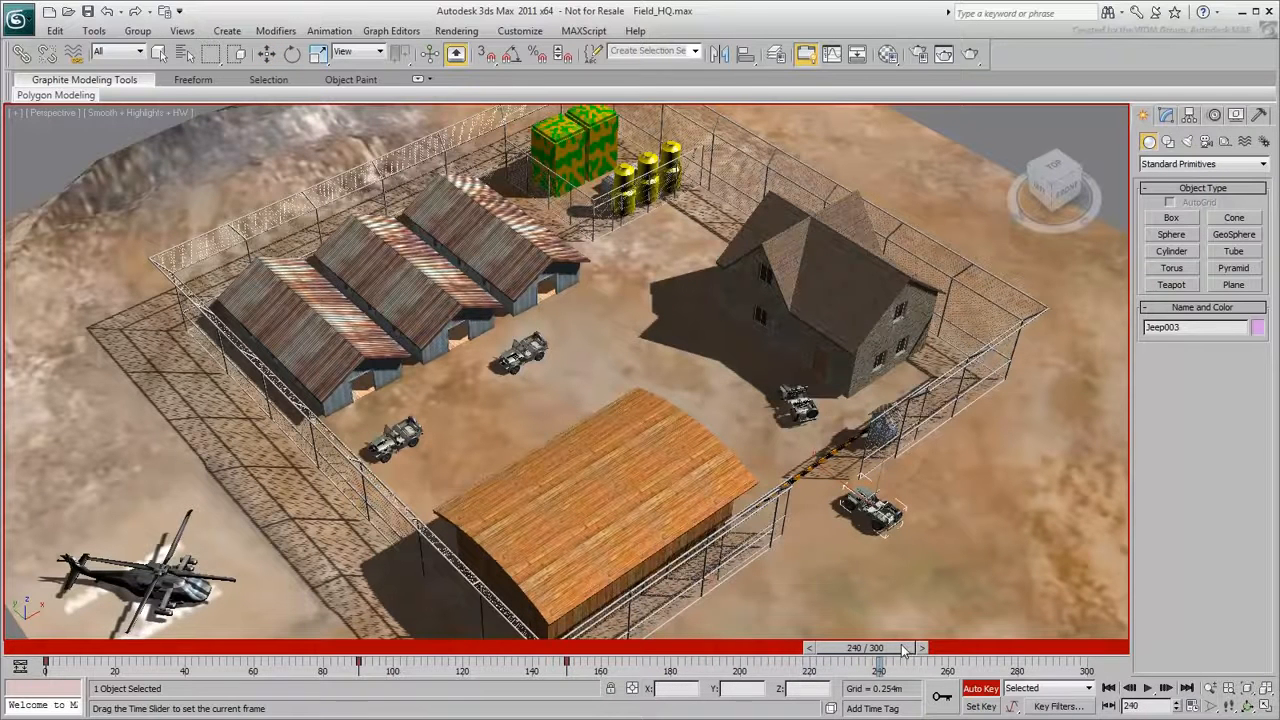
drag(826, 471, 625, 324)
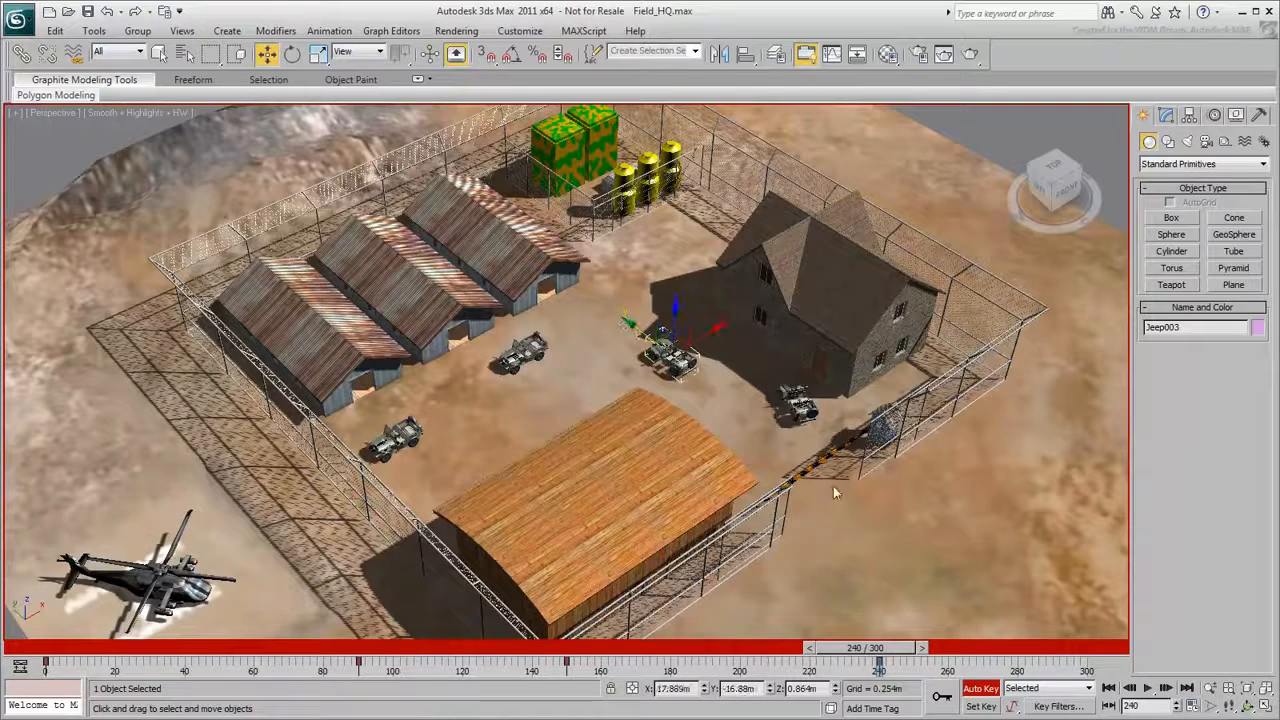
click(981, 688)
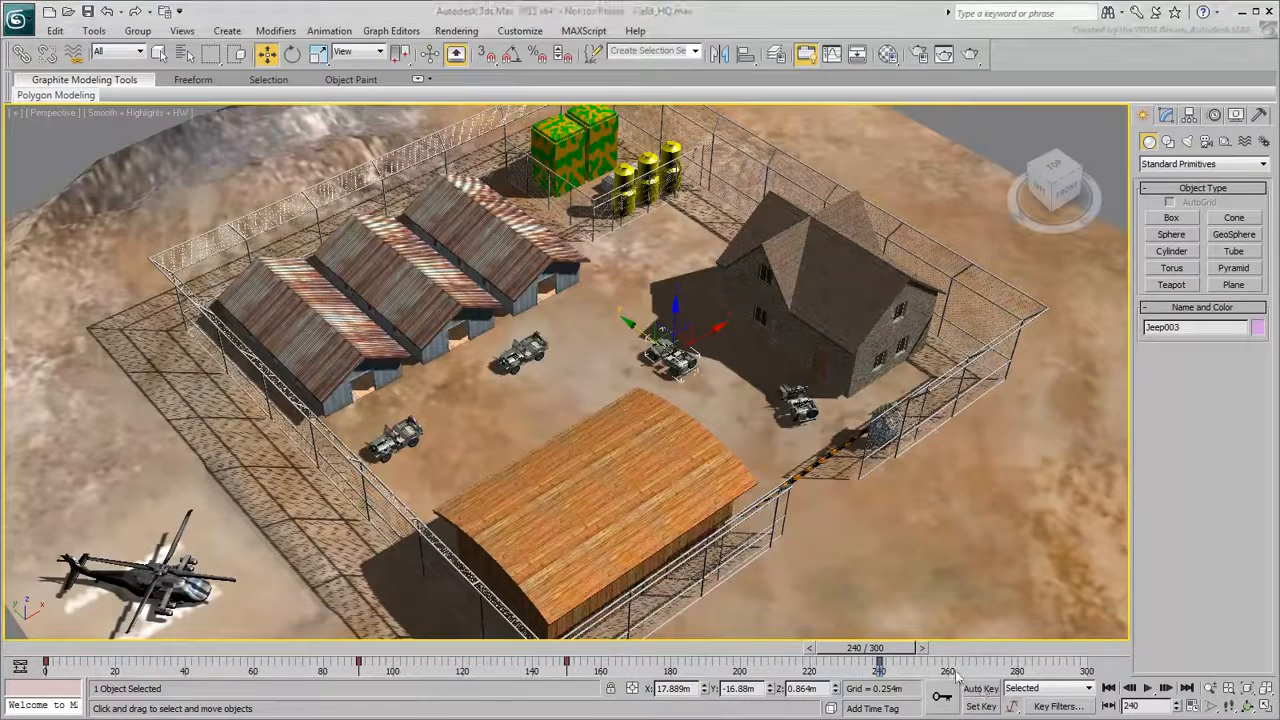
- Play the jeep animation from frame 0, stop it and rewind to the start
drag(866, 648, 110, 656)
key(w)
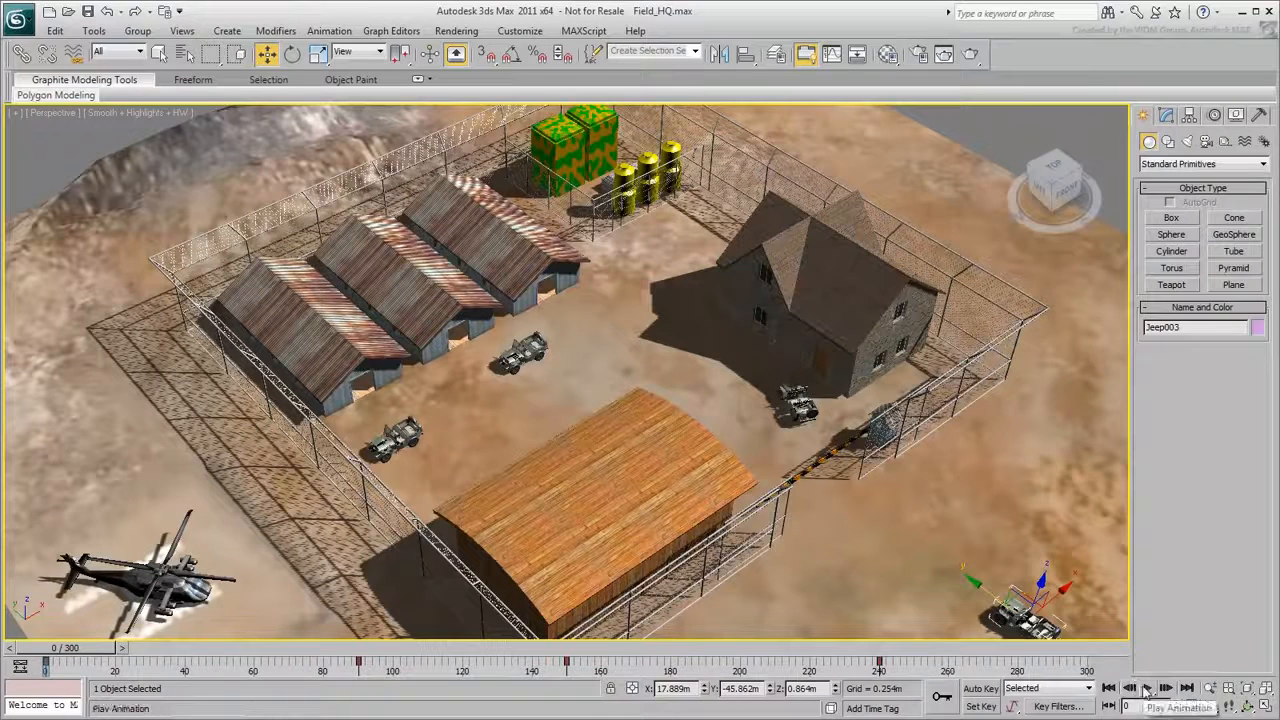
click(1147, 688)
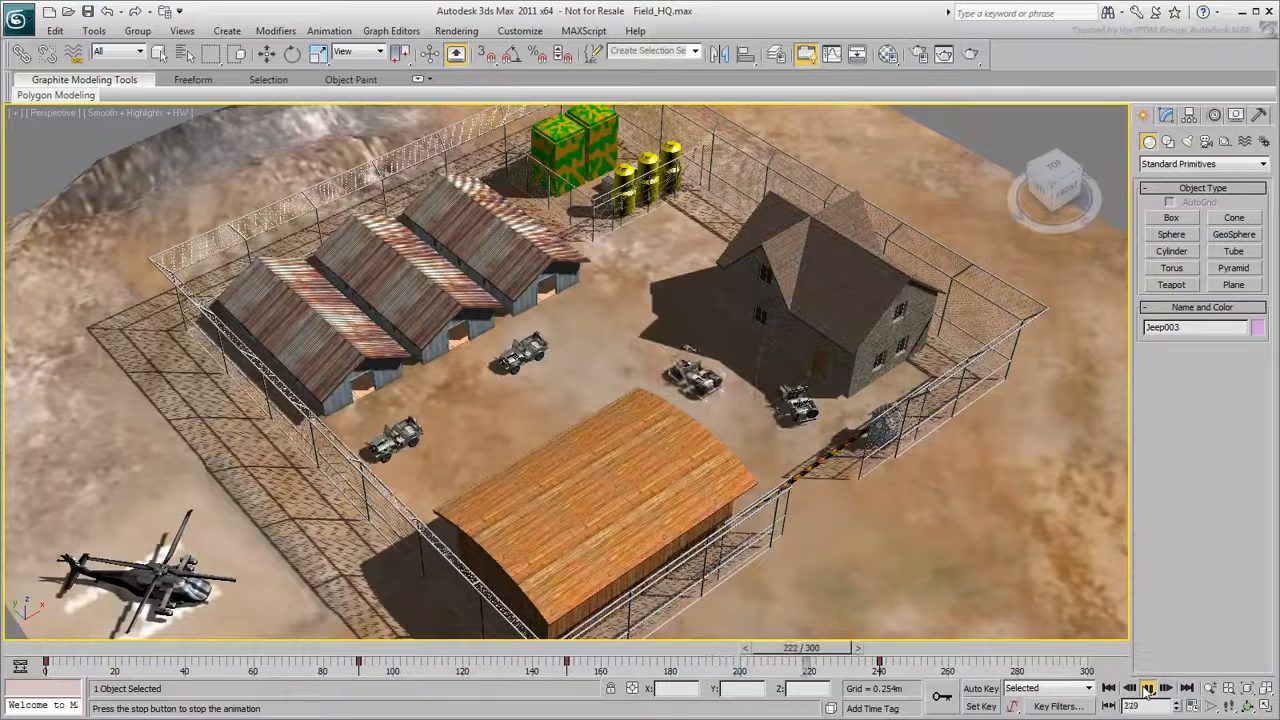
click(1148, 689)
click(1110, 689)
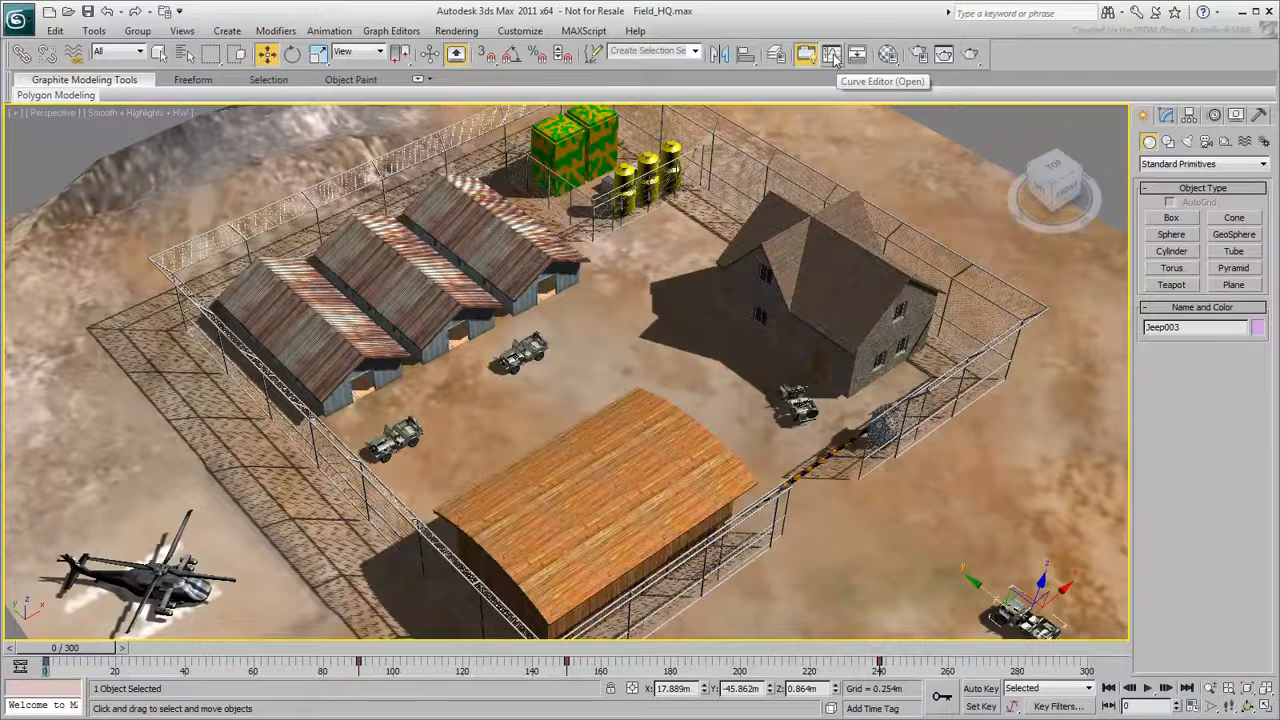
- Open the Curve Editor on Jeep003's position tracks and isolate the Y Position curve
click(832, 55)
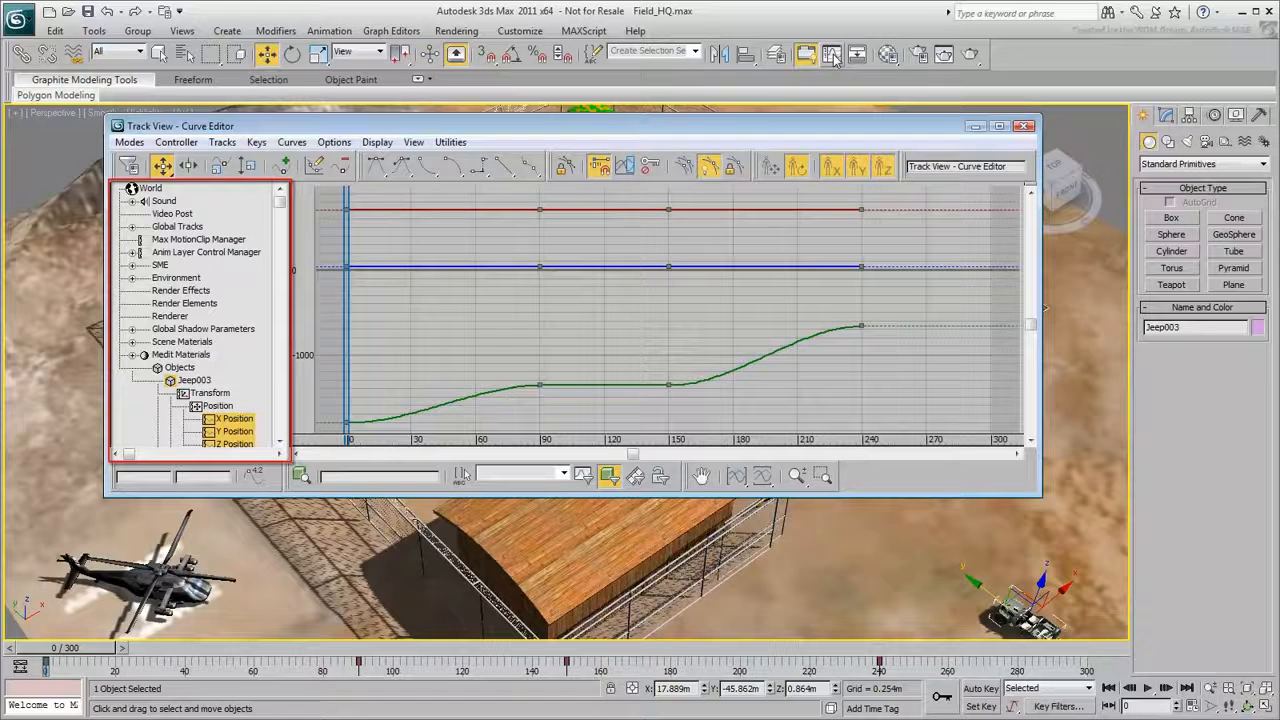
drag(281, 202, 296, 303)
click(213, 254)
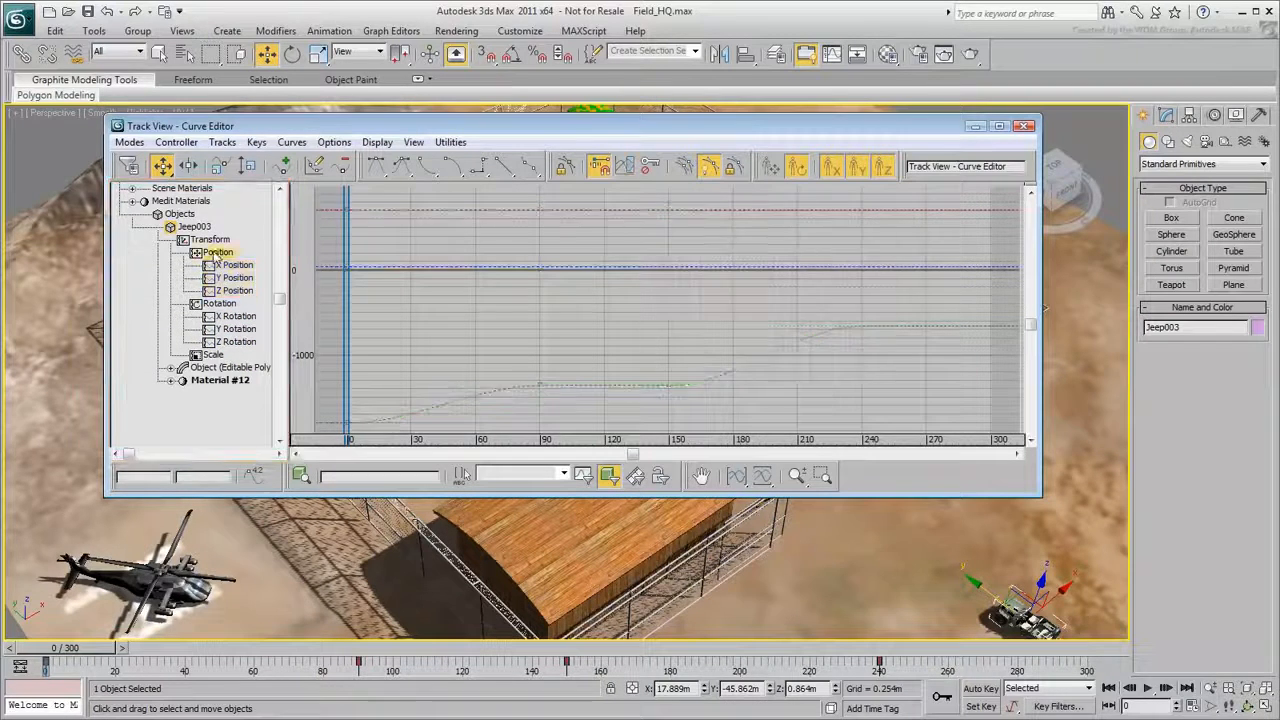
click(230, 266)
ctrl+click(232, 278)
ctrl+click(236, 291)
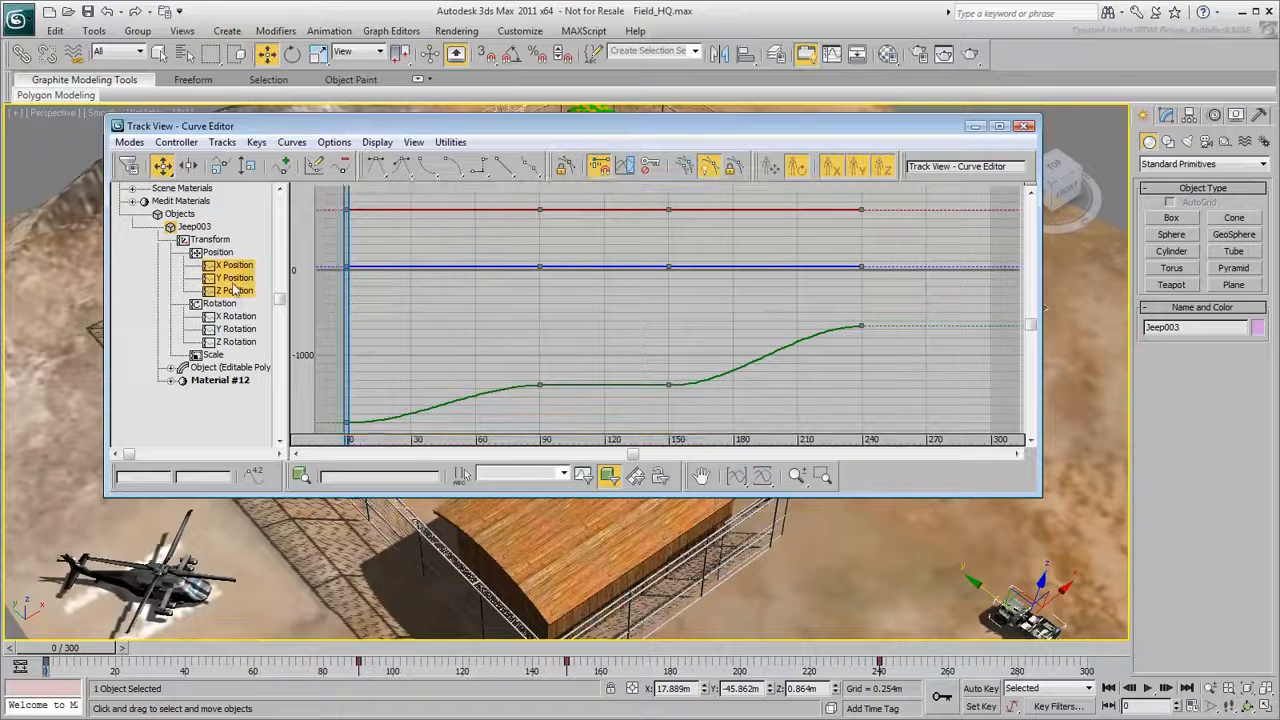
click(233, 281)
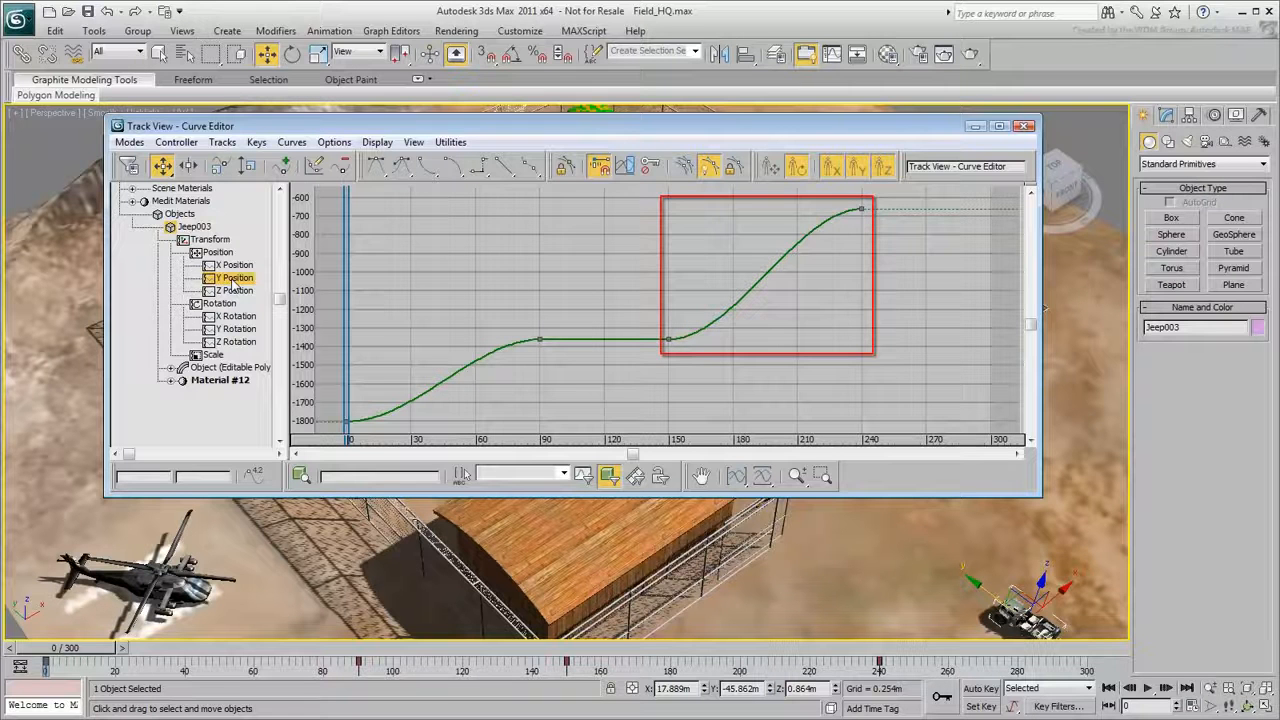
- Steepen the outgoing tangent of the Y Position key at frame 0 and play back the change
drag(336, 399, 377, 433)
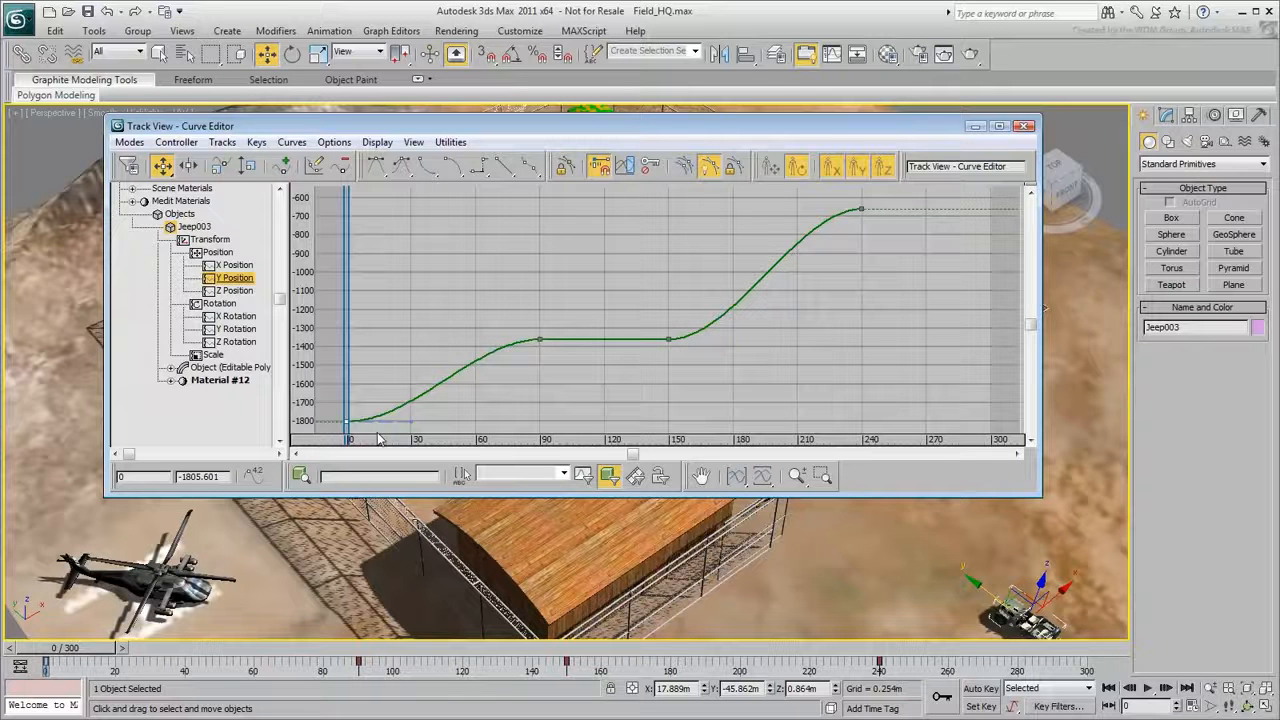
drag(411, 422, 406, 396)
click(1147, 688)
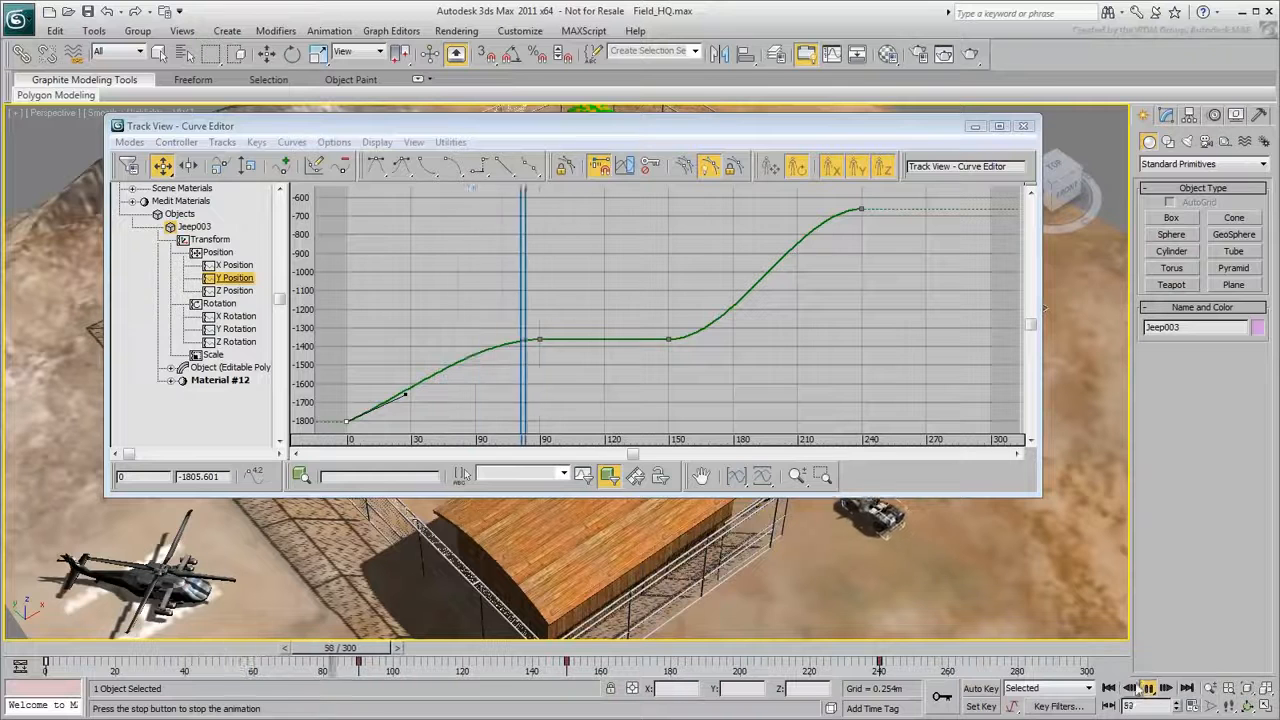
click(1108, 688)
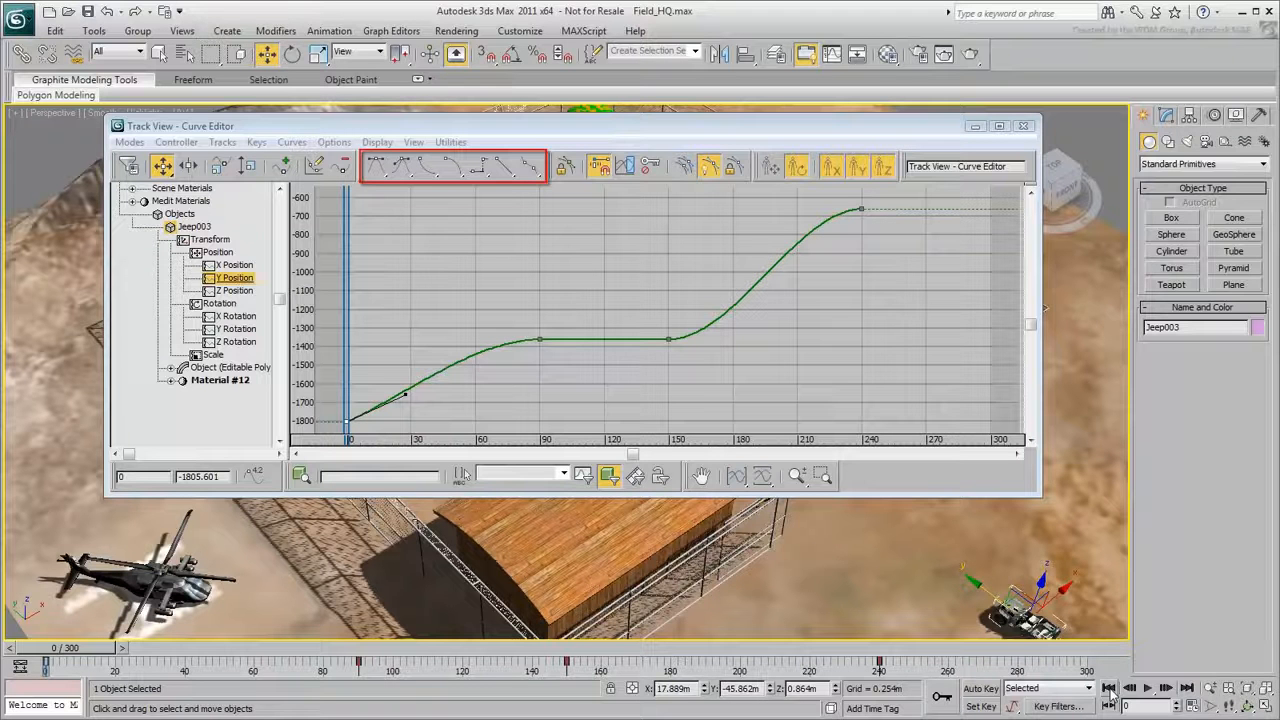
- Set the frame 0 Y Position key's tangents to linear and play back the jeep's motion without the Curve Editor
click(505, 172)
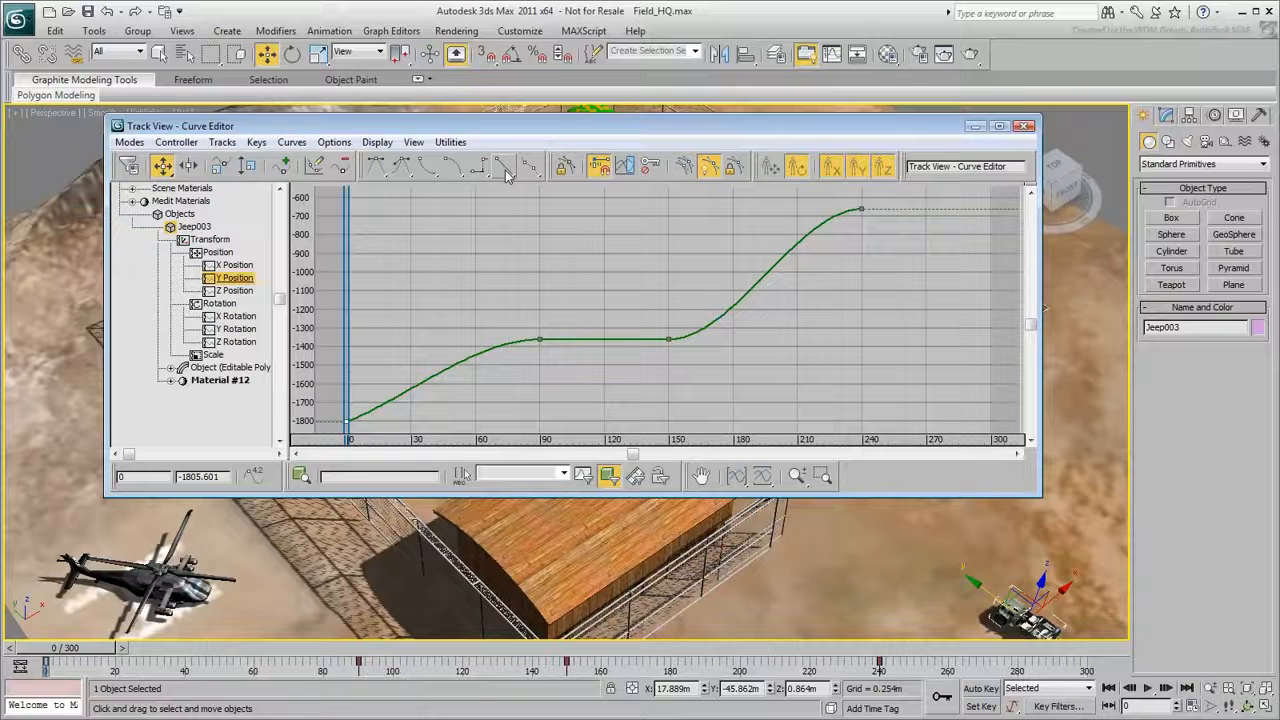
click(1024, 126)
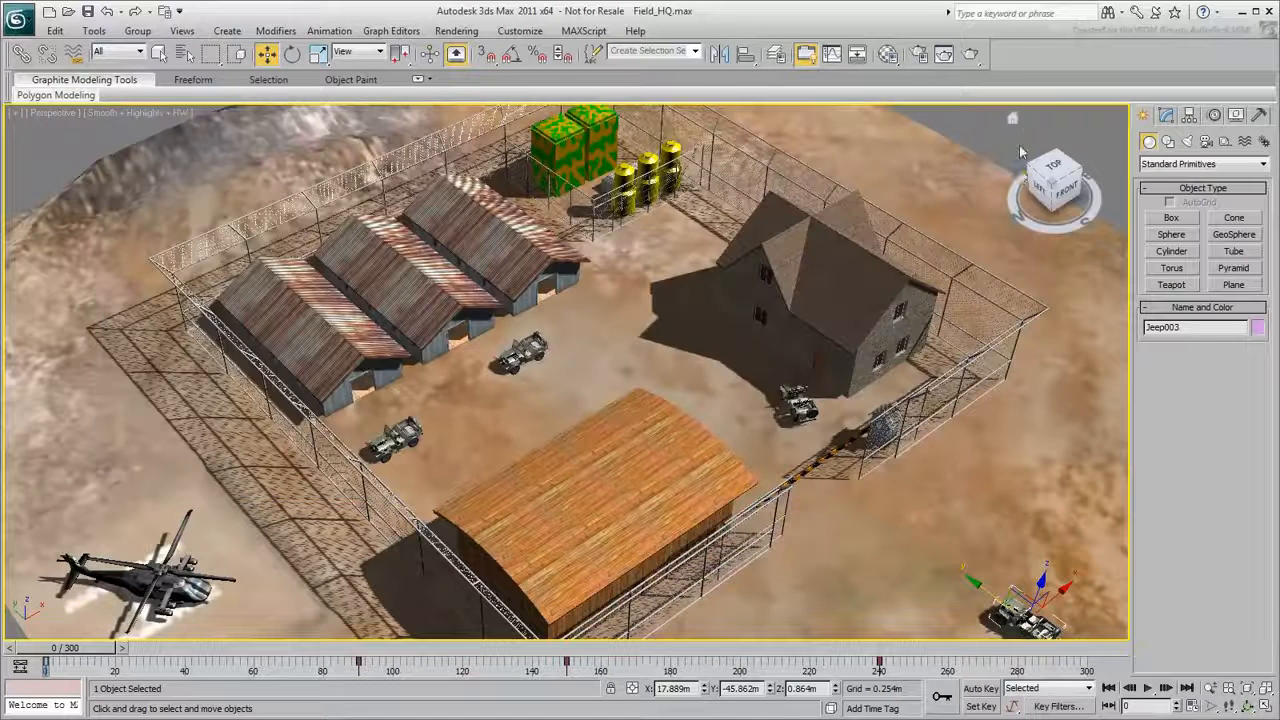
click(1150, 689)
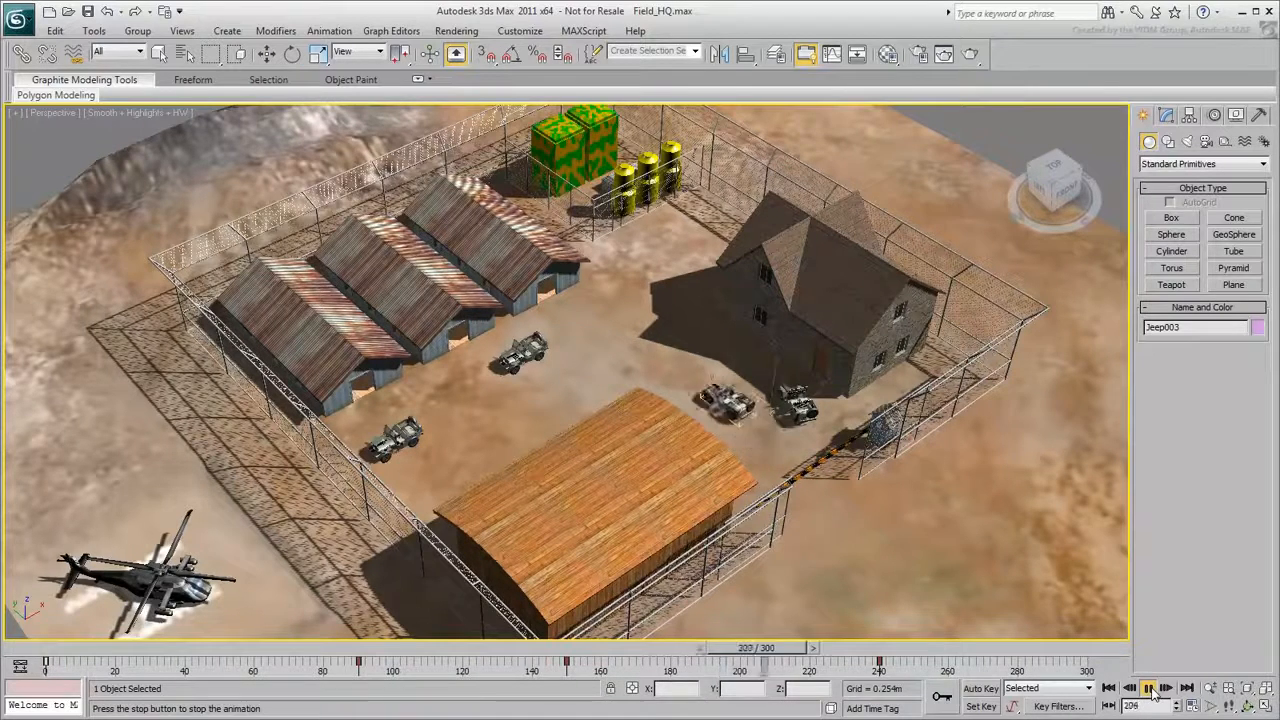
click(1150, 689)
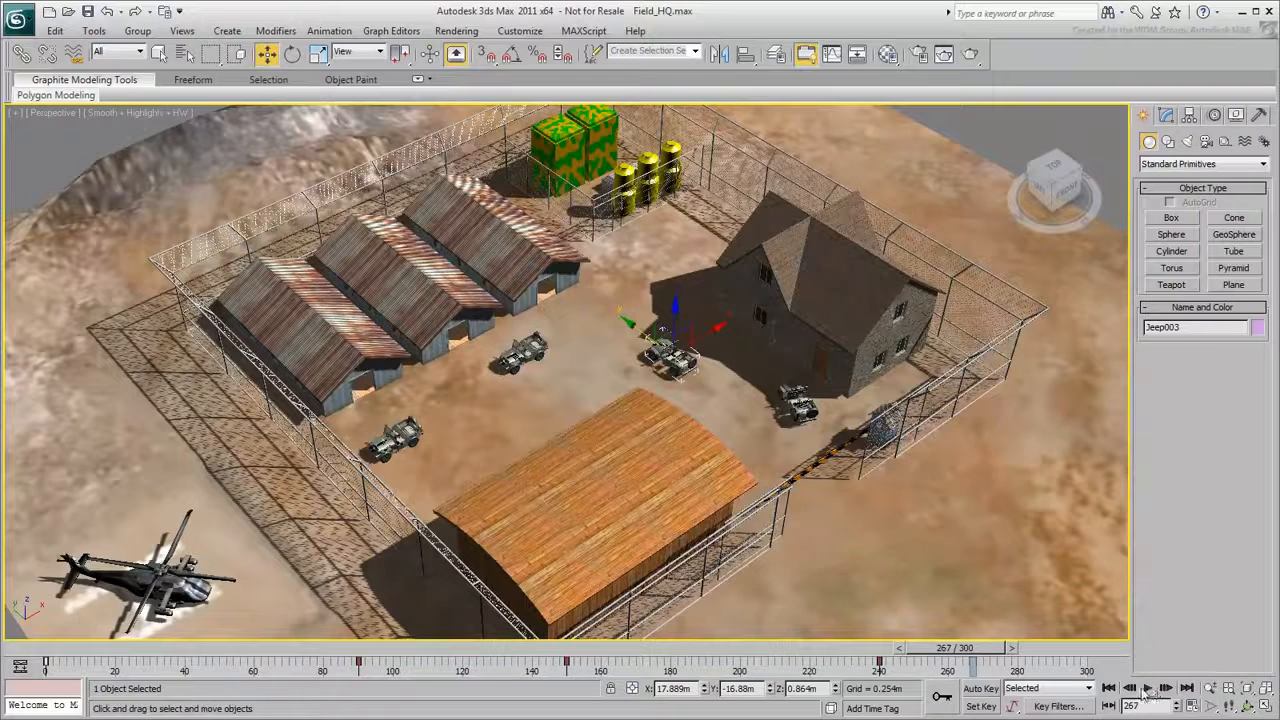
click(1110, 689)
- Select the striped sentry bar at the gate and try rotating it
click(813, 463)
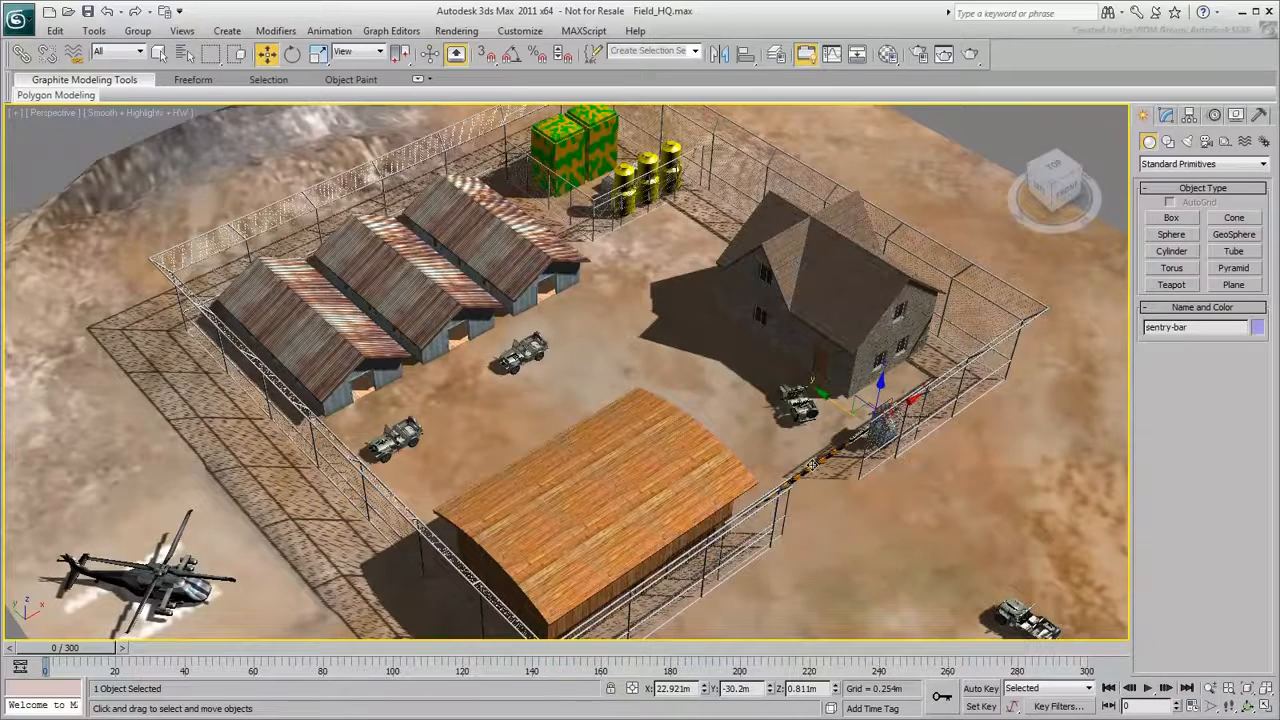
click(293, 55)
drag(900, 390, 951, 362)
right_click(951, 362)
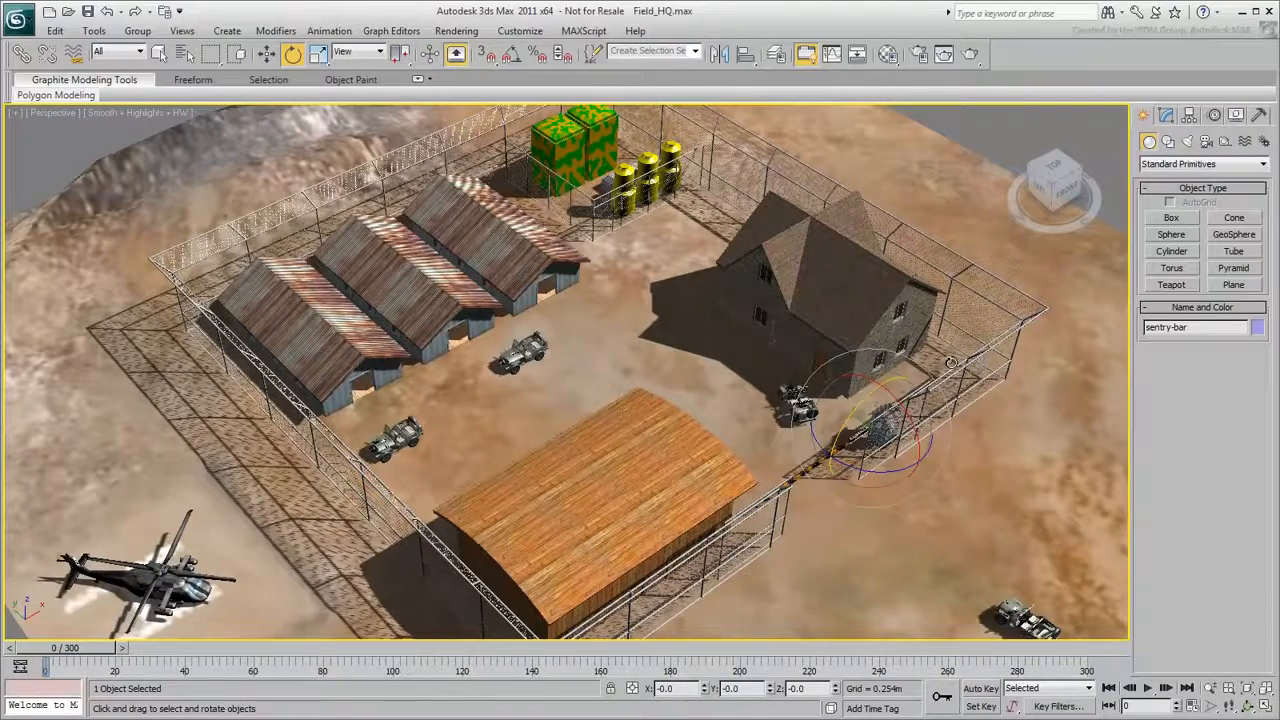
- Turn on Set Key mode and exclude IK Parameters and Scale from the key filters
click(982, 706)
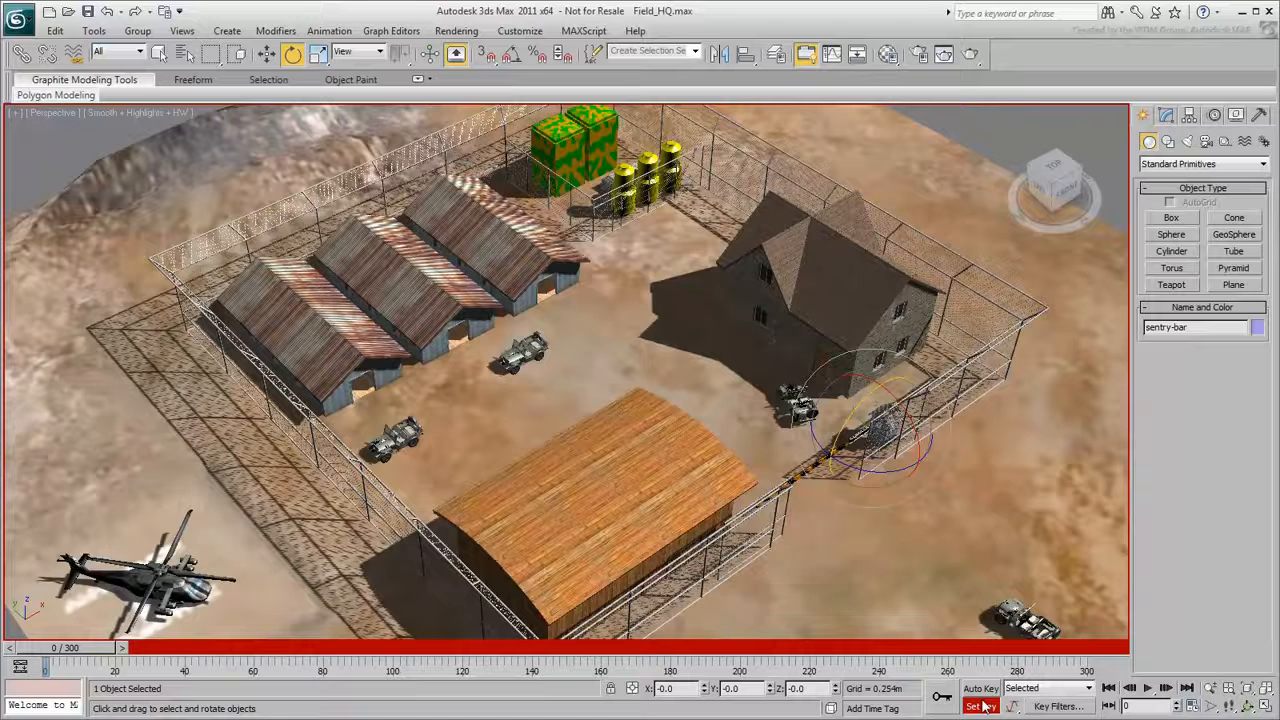
click(1073, 708)
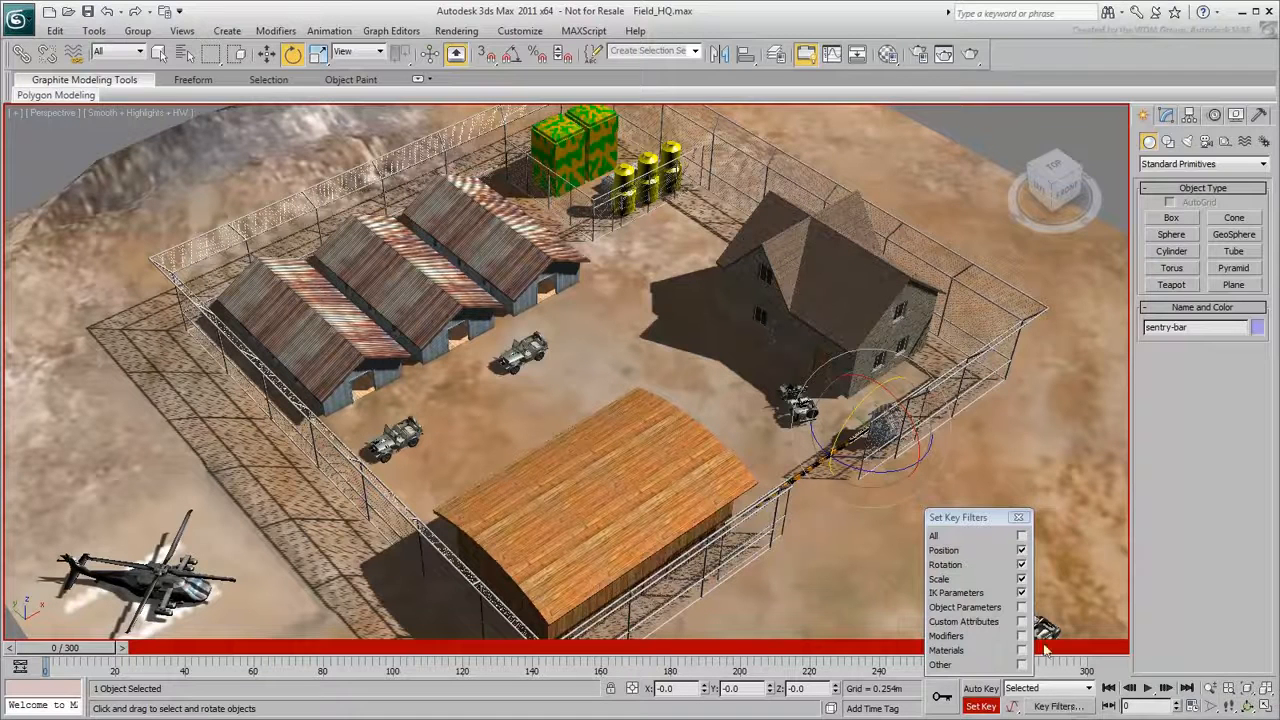
click(1021, 593)
click(1021, 579)
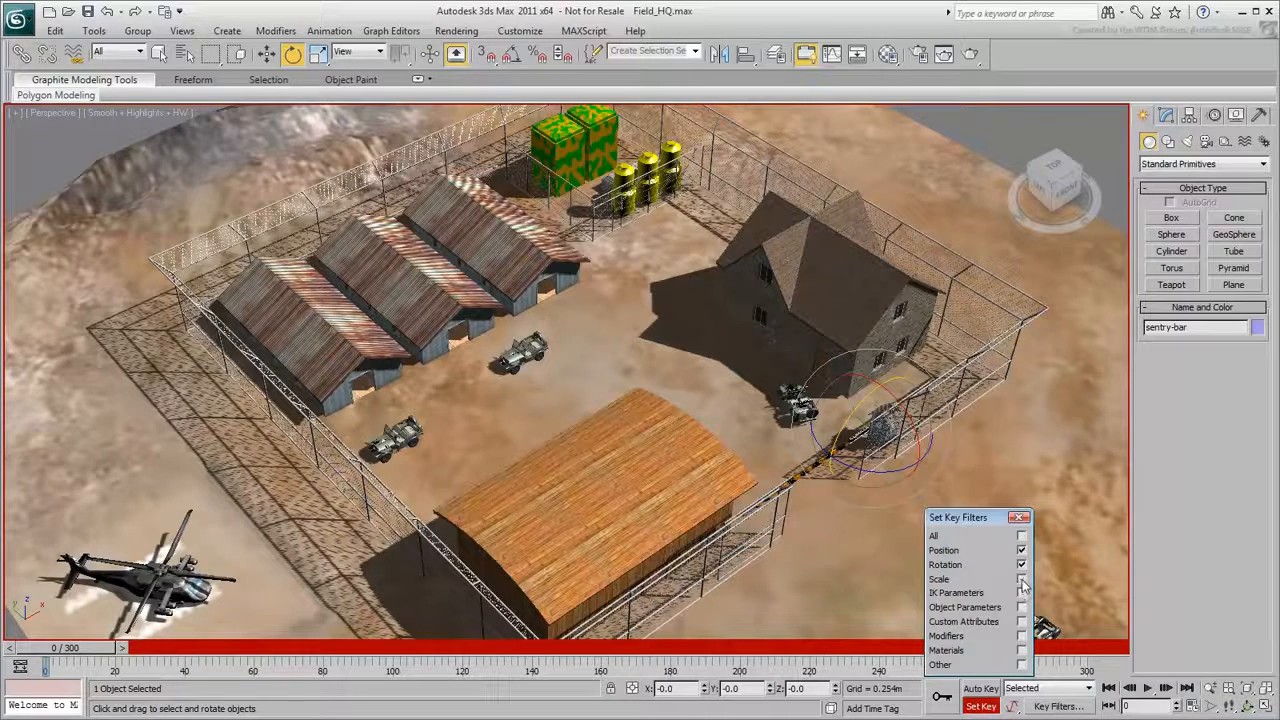
click(1021, 564)
click(1021, 564)
click(1019, 517)
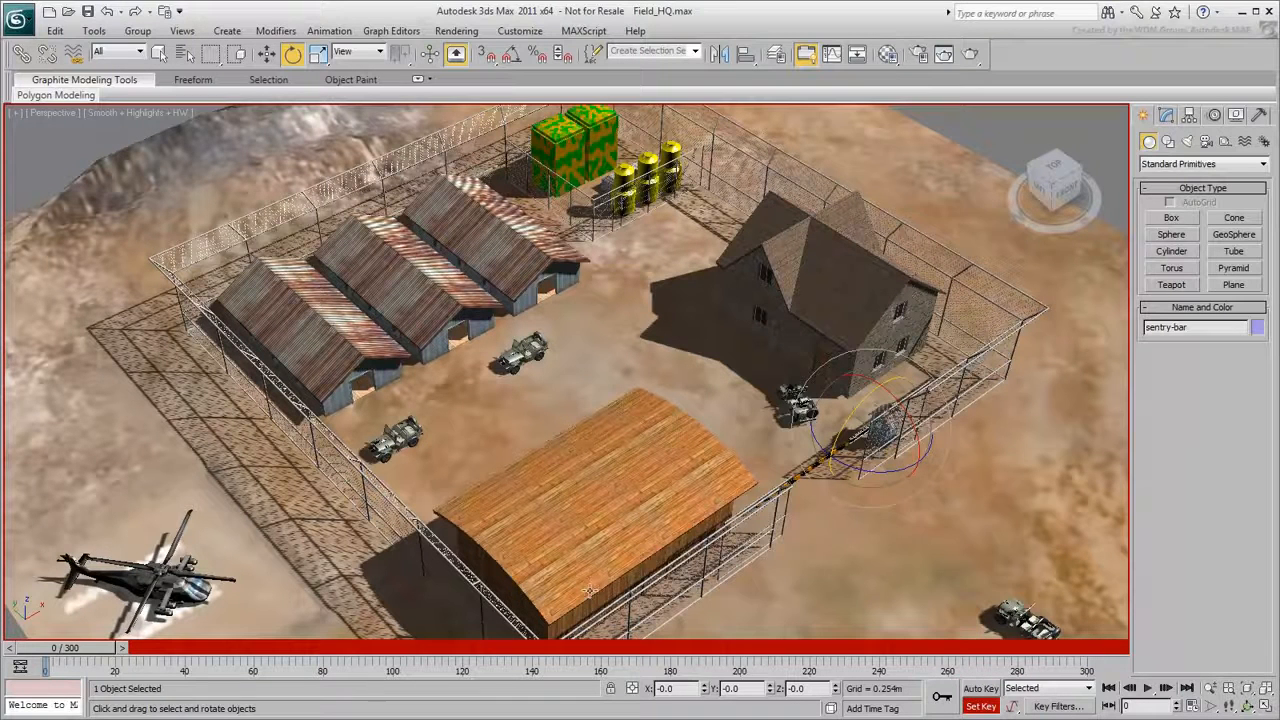
- Key the sentry bar's closed pose at frame 140 and its raised pose, rotated about 60.7 degrees in Y, at frame 180
drag(98, 652, 565, 652)
key(e)
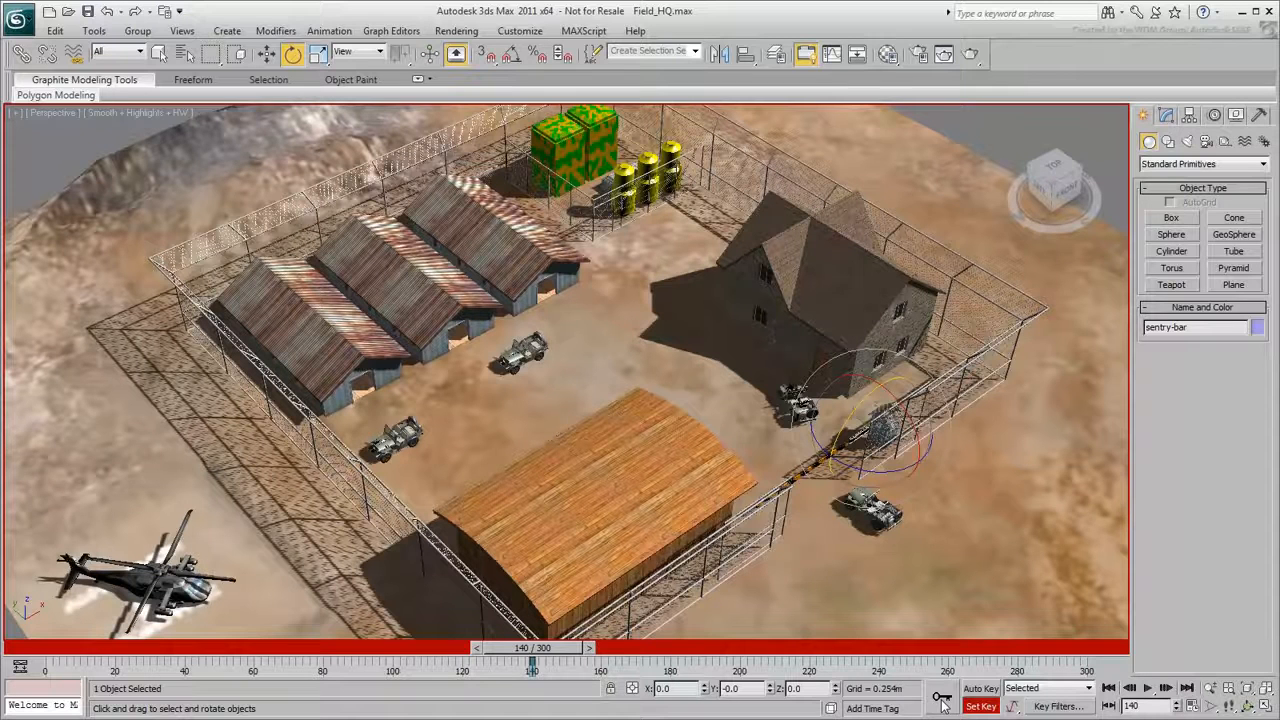
drag(596, 648, 716, 648)
key(e)
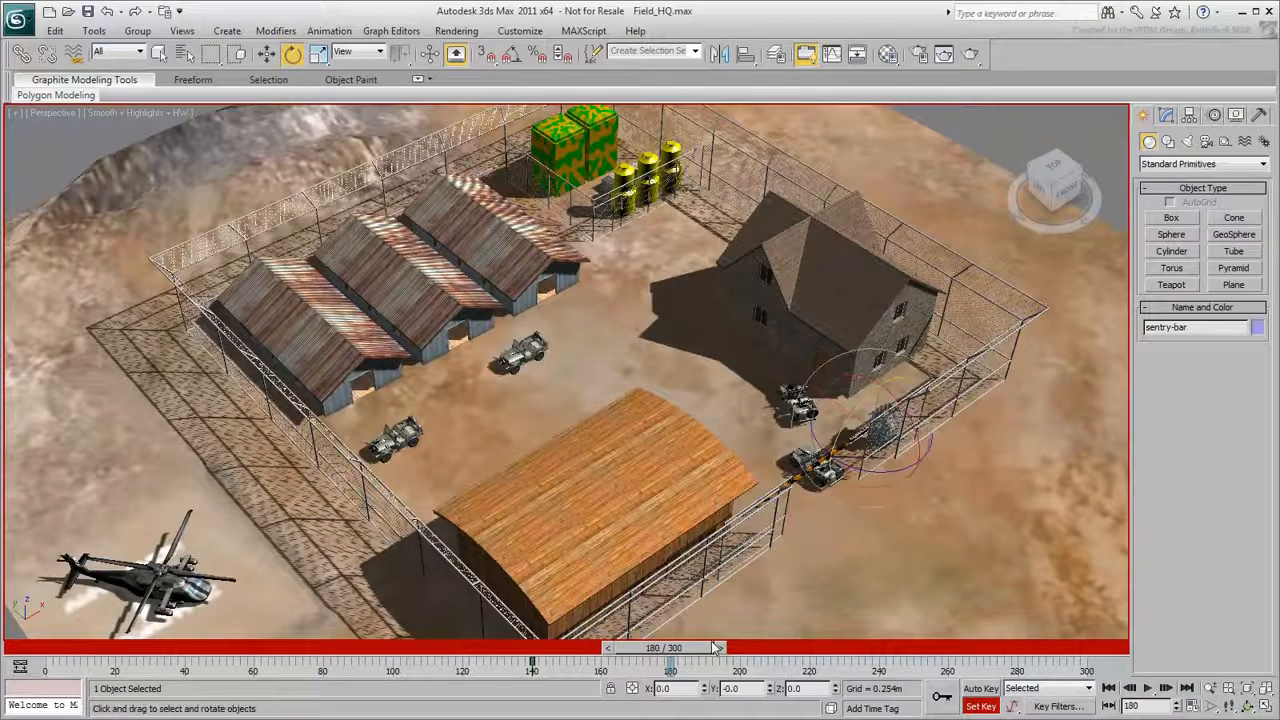
drag(836, 436, 836, 365)
click(941, 692)
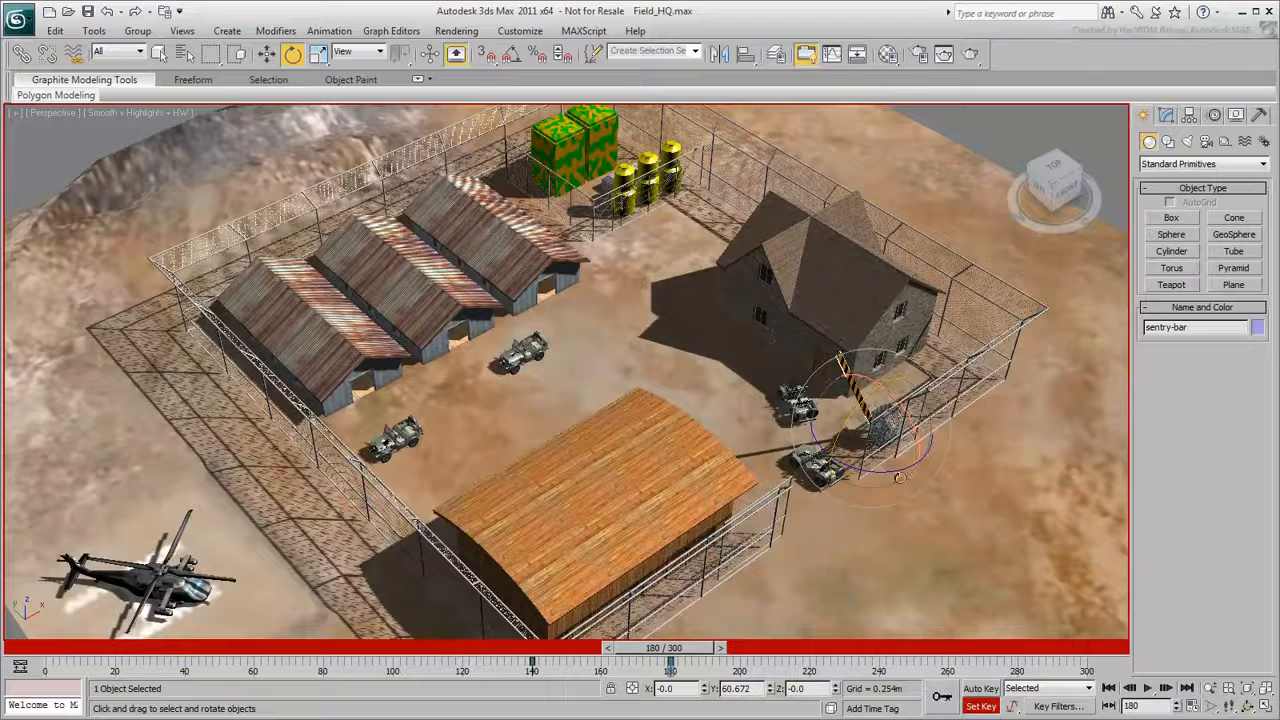
- Try lowering the sentry bar to about 16.4 degrees in Y at frame 180 without keying it, and go to frame 220
drag(848, 425, 811, 493)
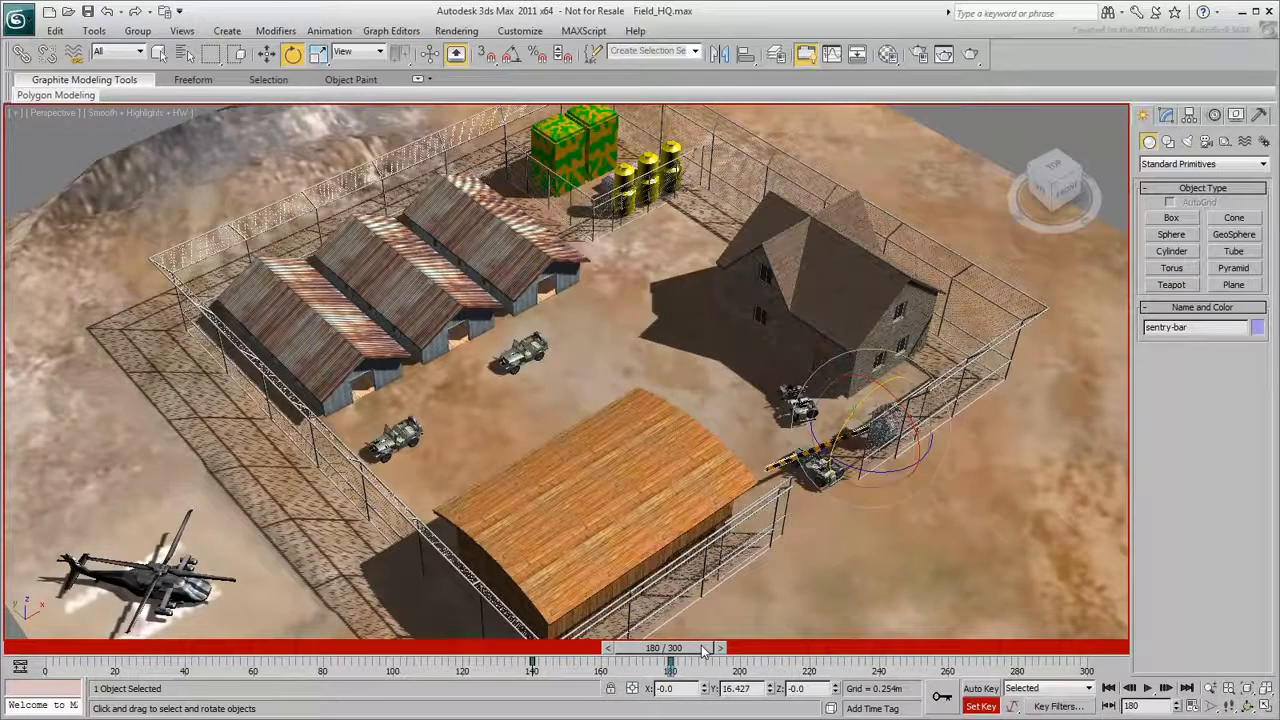
drag(703, 651, 840, 651)
key(e)
key(q)
key(e)
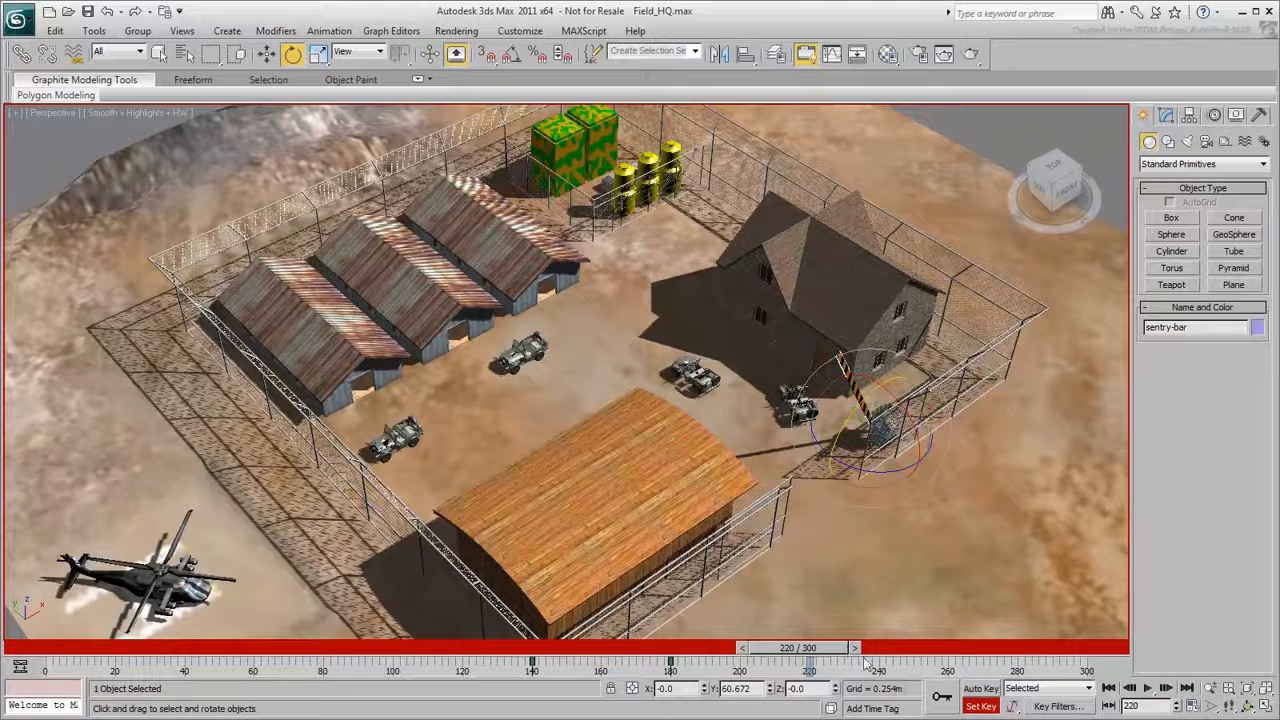
- Key the sentry bar raised at frame 220 and lowered to about 0.5 degrees in Y at frame 260, and leave Set Key mode
click(946, 700)
key(q)
drag(838, 651, 968, 657)
key(e)
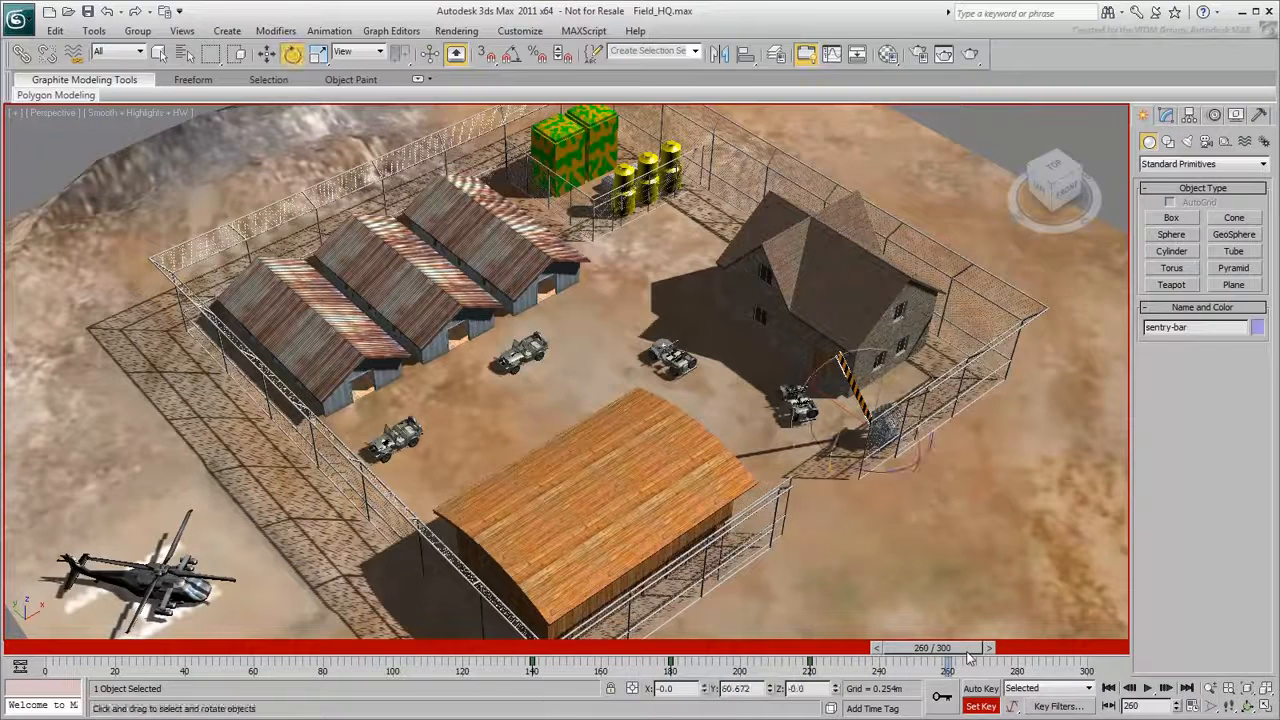
drag(862, 425, 850, 531)
click(942, 697)
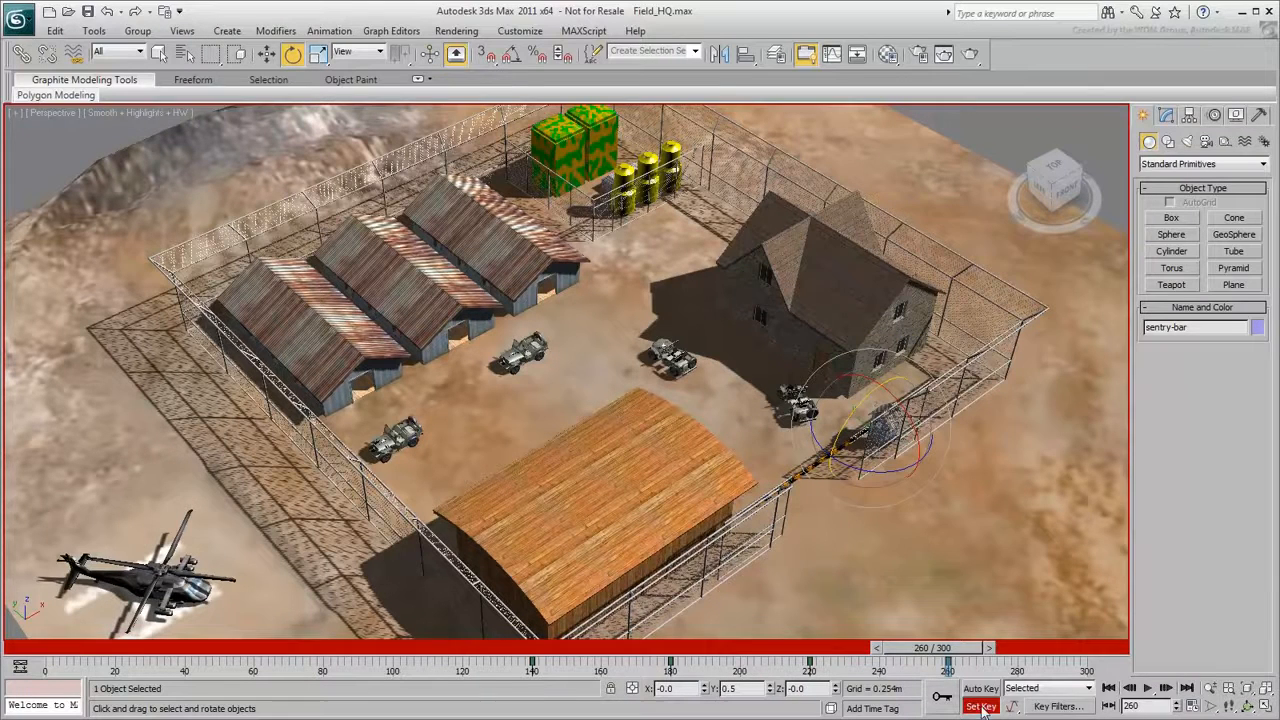
click(984, 707)
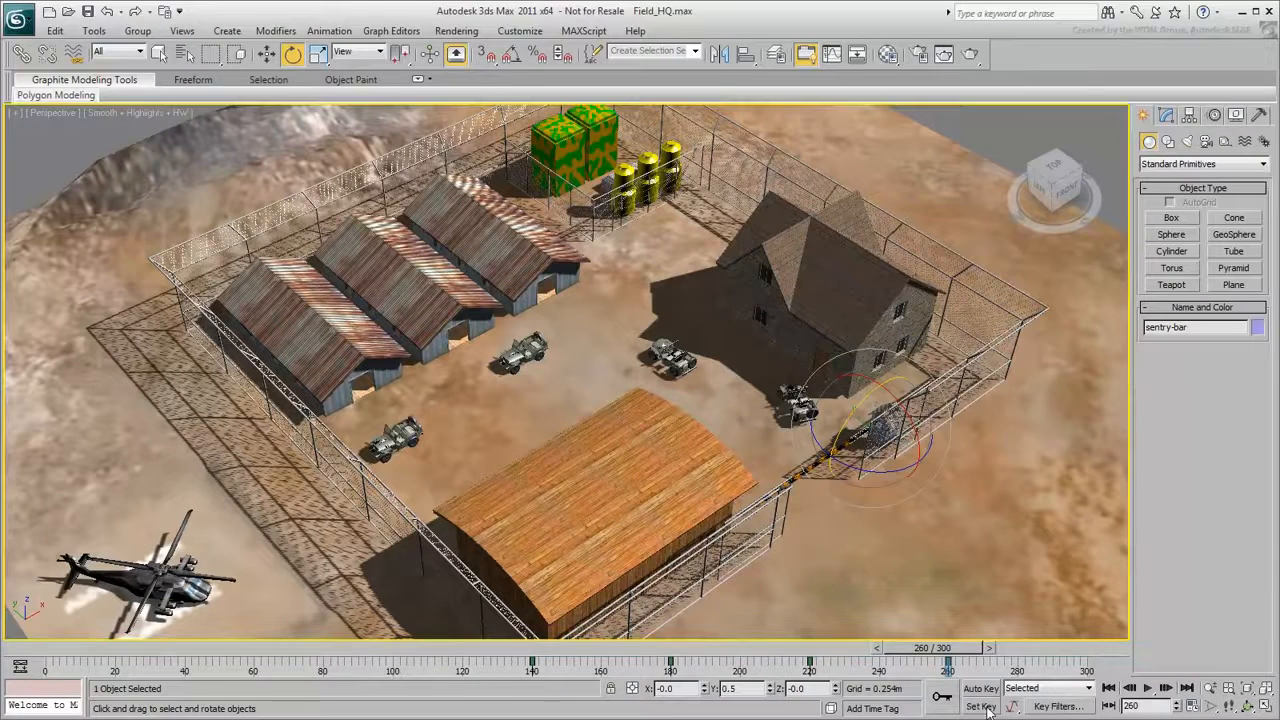
- Play the jeep and sentry bar animation from the start and return to frame 0
click(1108, 688)
click(1148, 688)
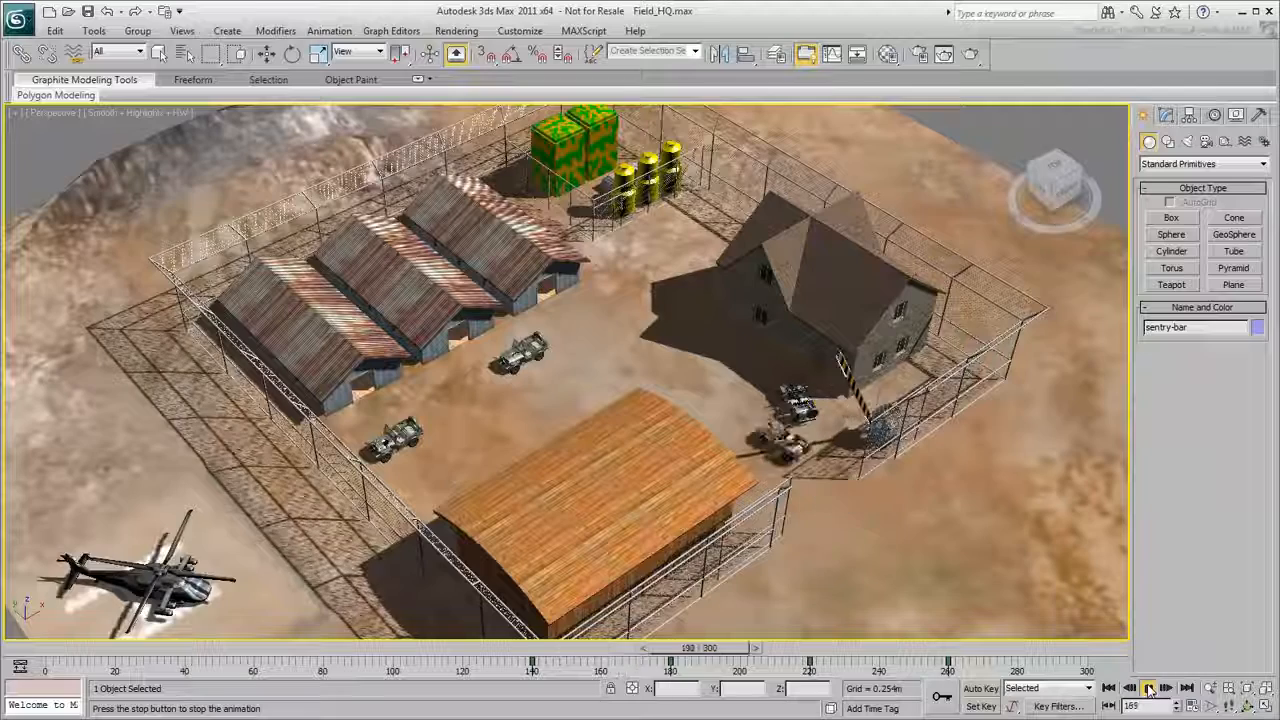
click(1148, 688)
key(e)
click(1108, 688)
- Try raising the Blackhawk helicopter to about 11.6 m in Z and undo the move
click(140, 578)
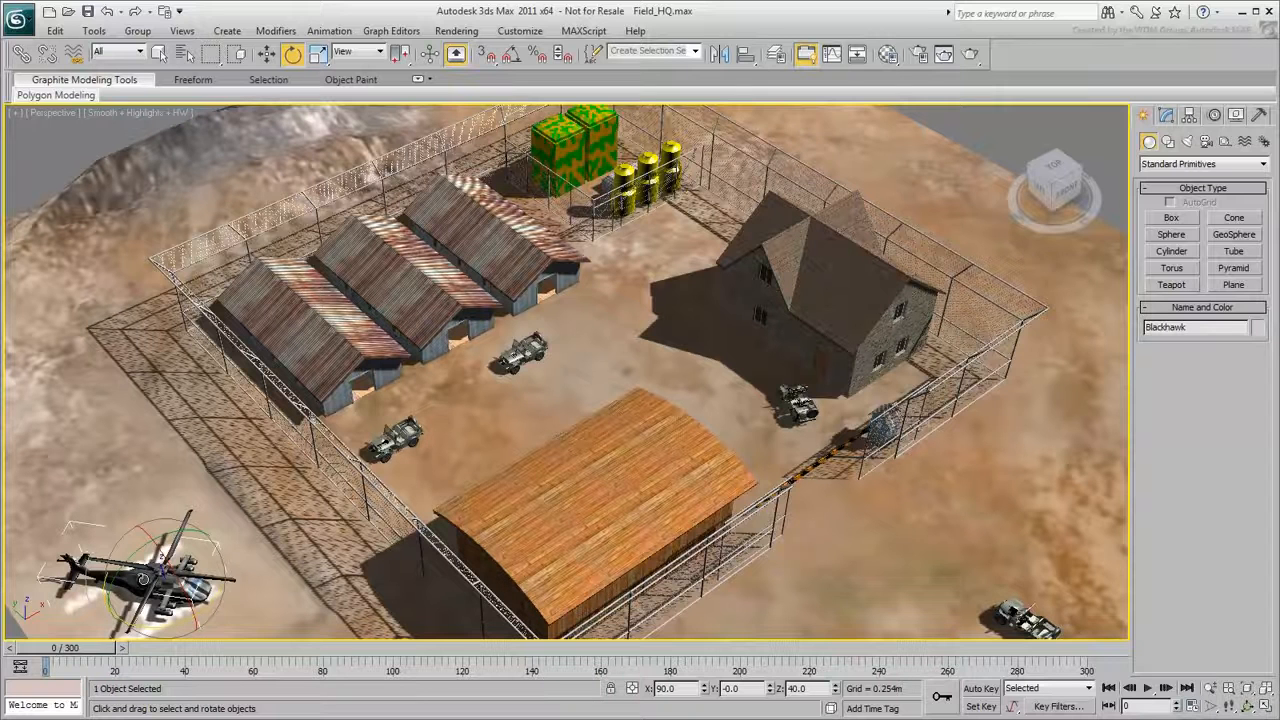
click(266, 54)
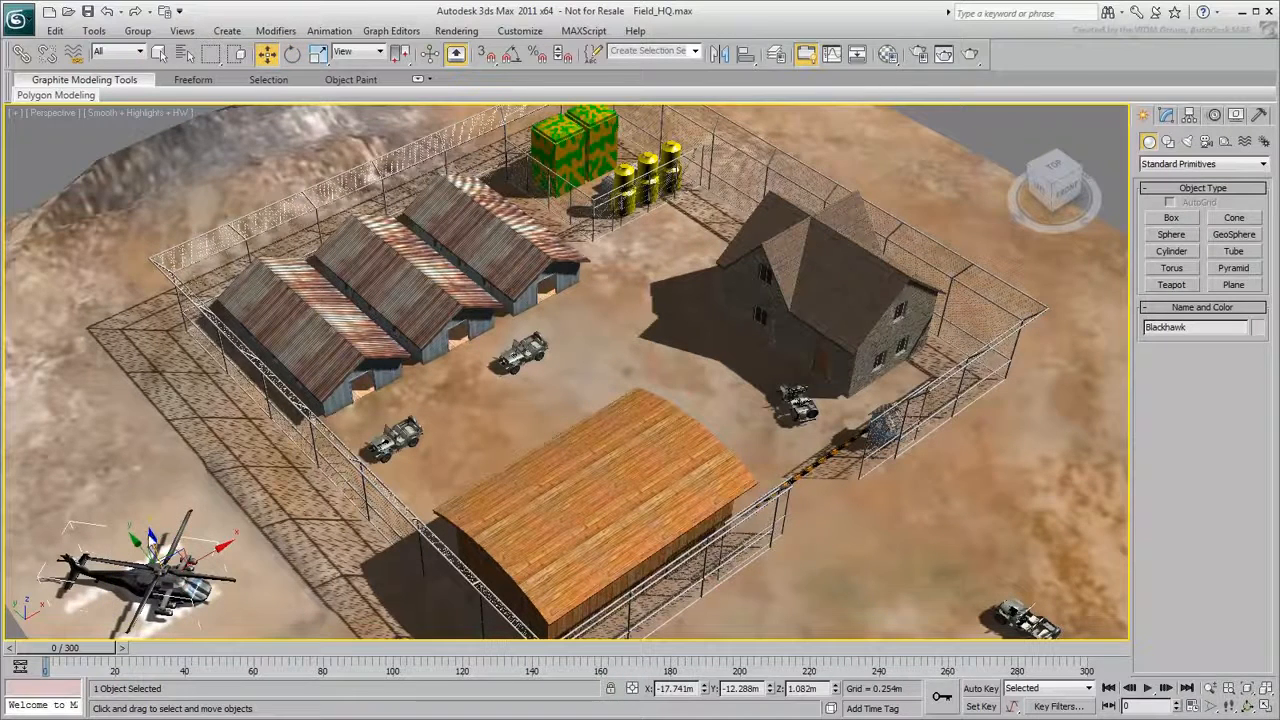
drag(148, 538, 96, 416)
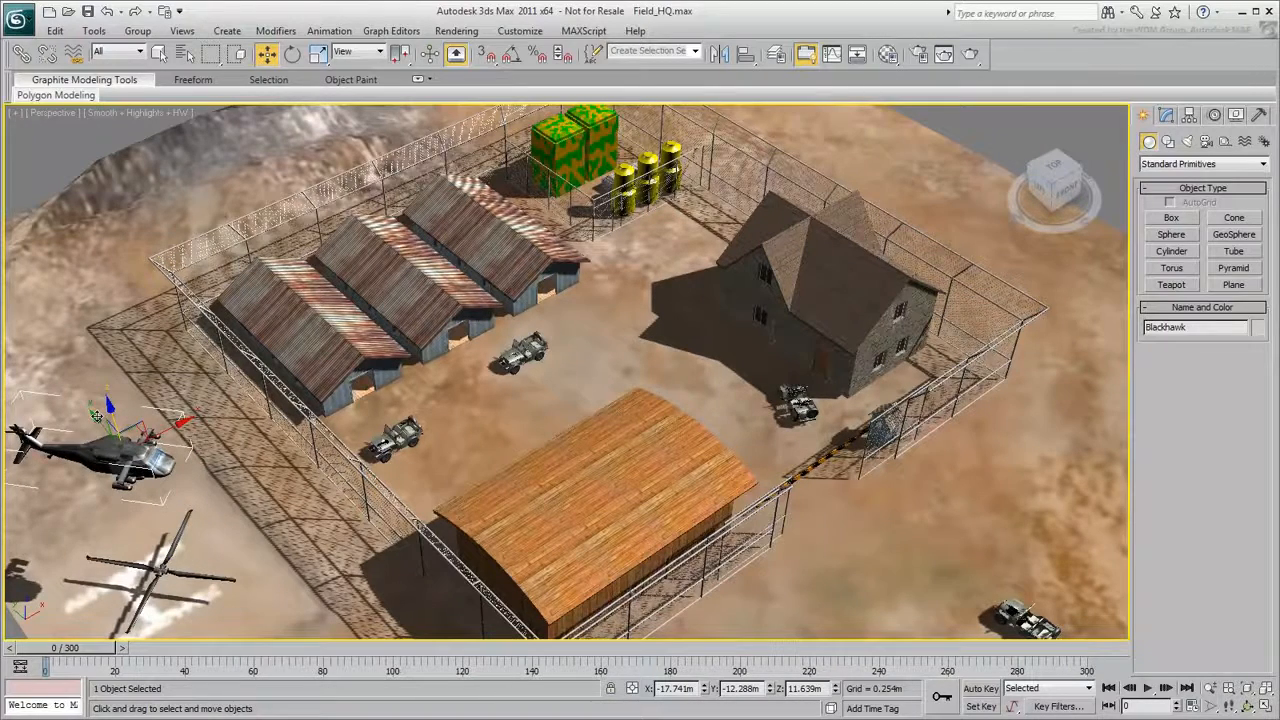
key(ctrl+z)
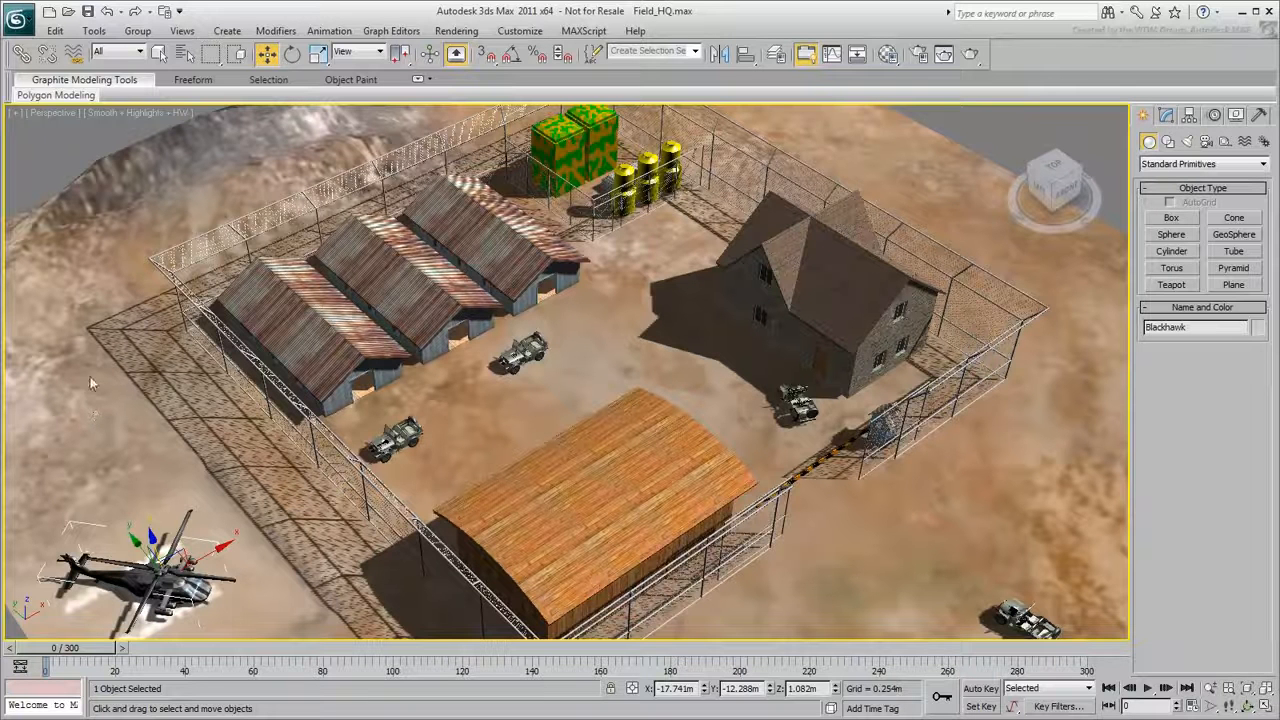
- Link the rotor to the Blackhawk helicopter body as its child
click(21, 53)
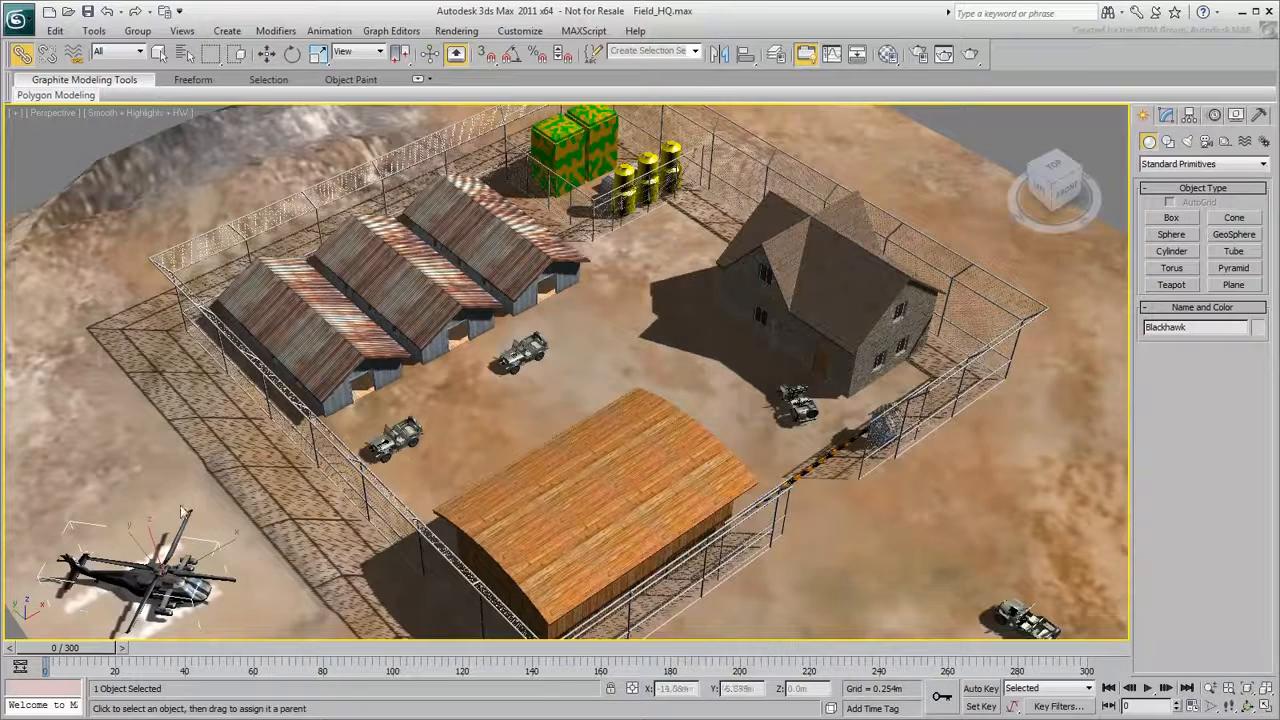
click(182, 525)
drag(182, 525, 185, 591)
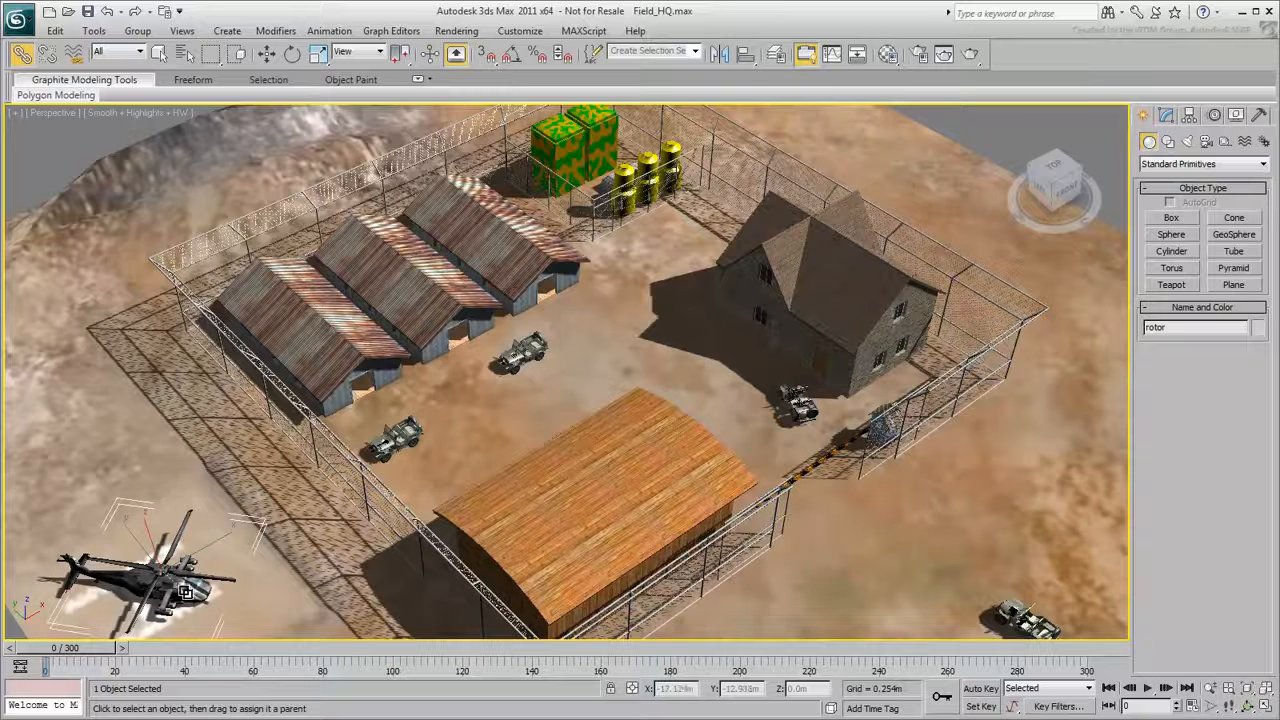
- Test the link by raising the Blackhawk and the rotor one after the other, undoing each move
click(266, 53)
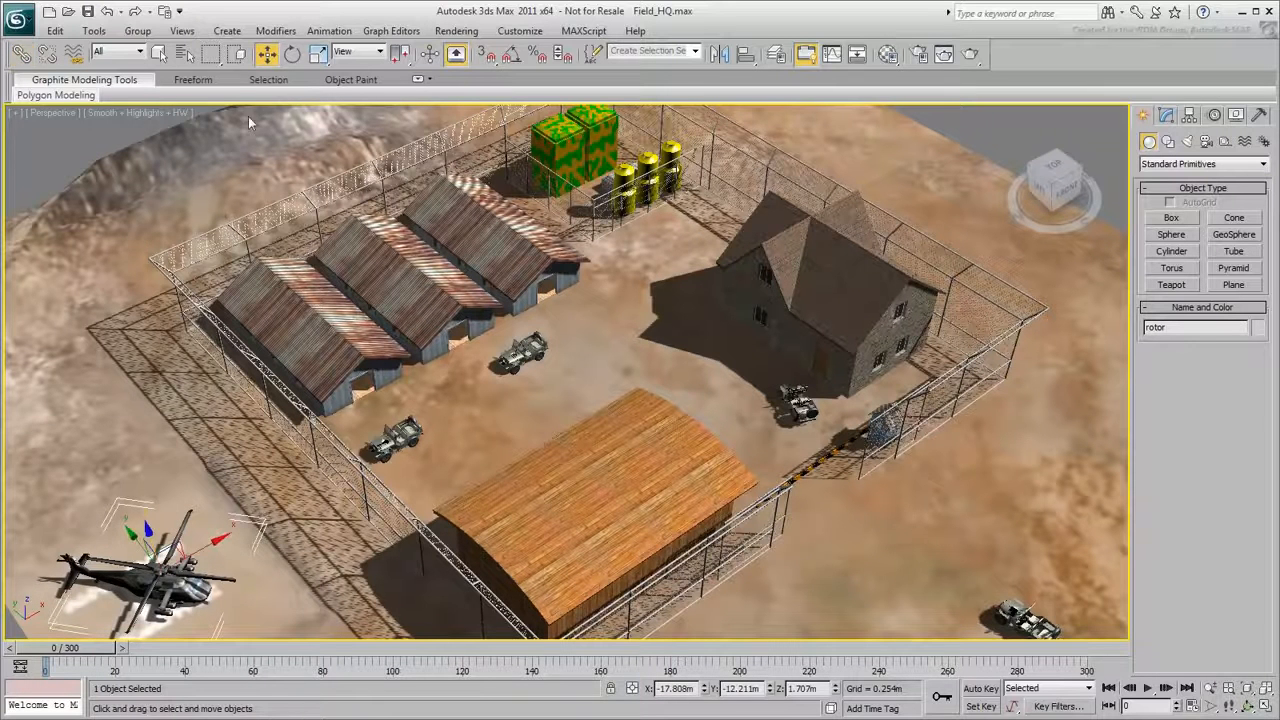
click(150, 562)
drag(160, 535, 113, 405)
key(ctrl+z)
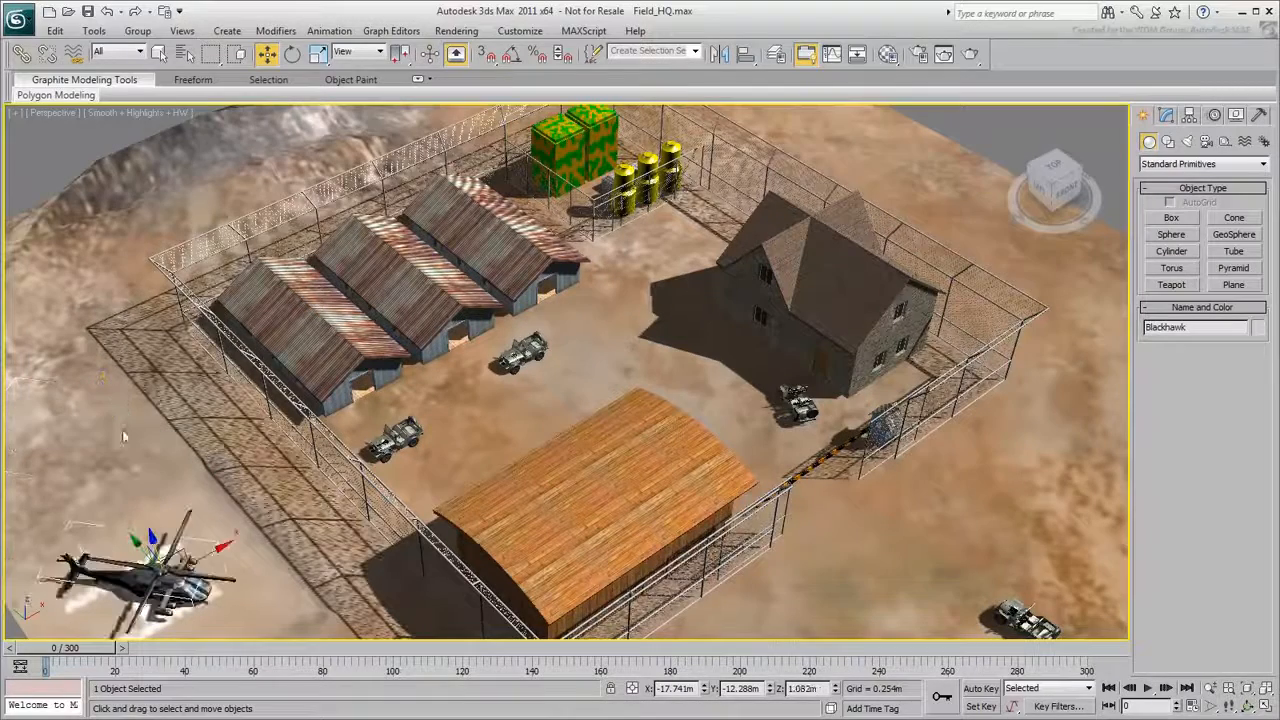
click(160, 530)
drag(160, 530, 128, 425)
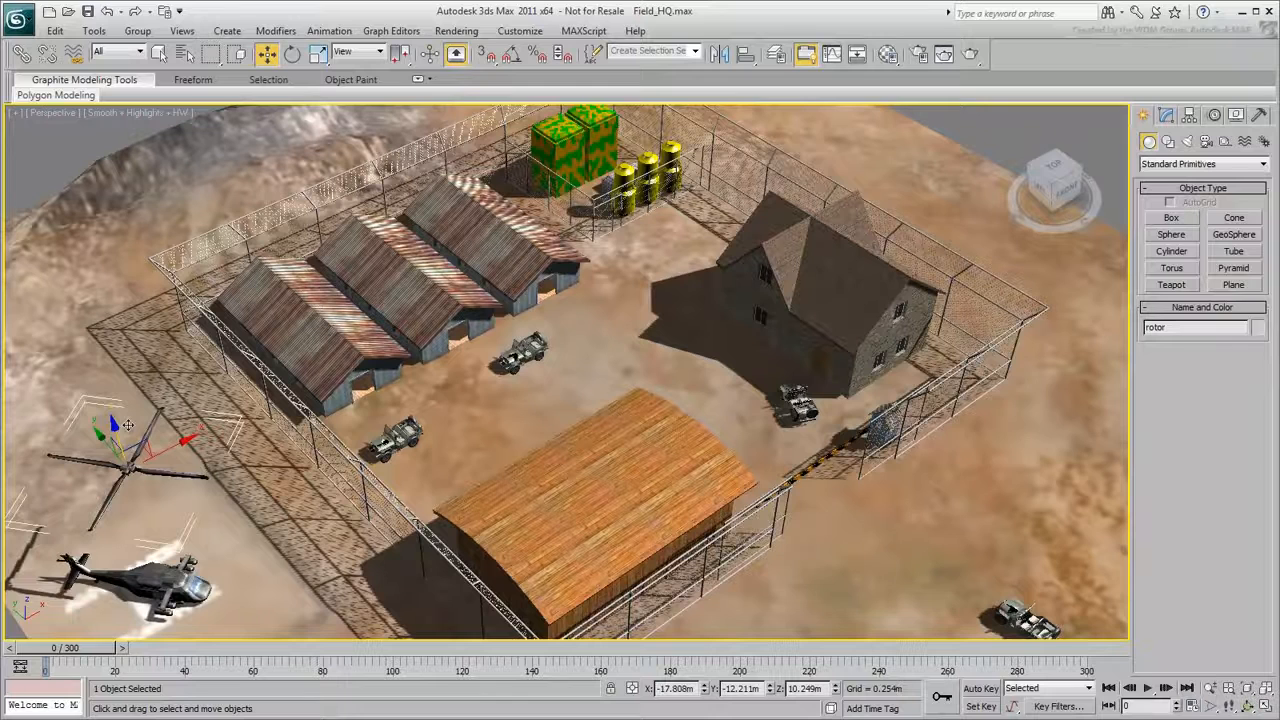
key(ctrl+z)
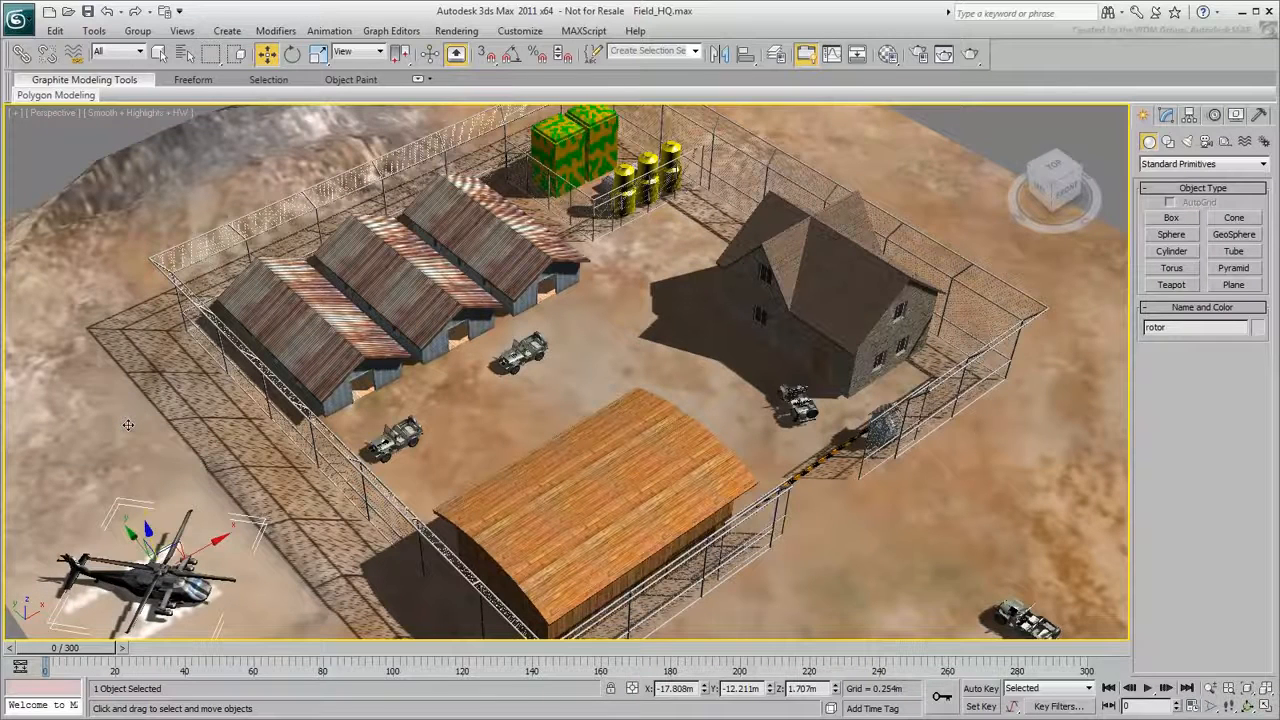
- With Auto Key on, rotate the rotor about 60 degrees around its spin axis at frame 20, and return to frame 0
click(293, 54)
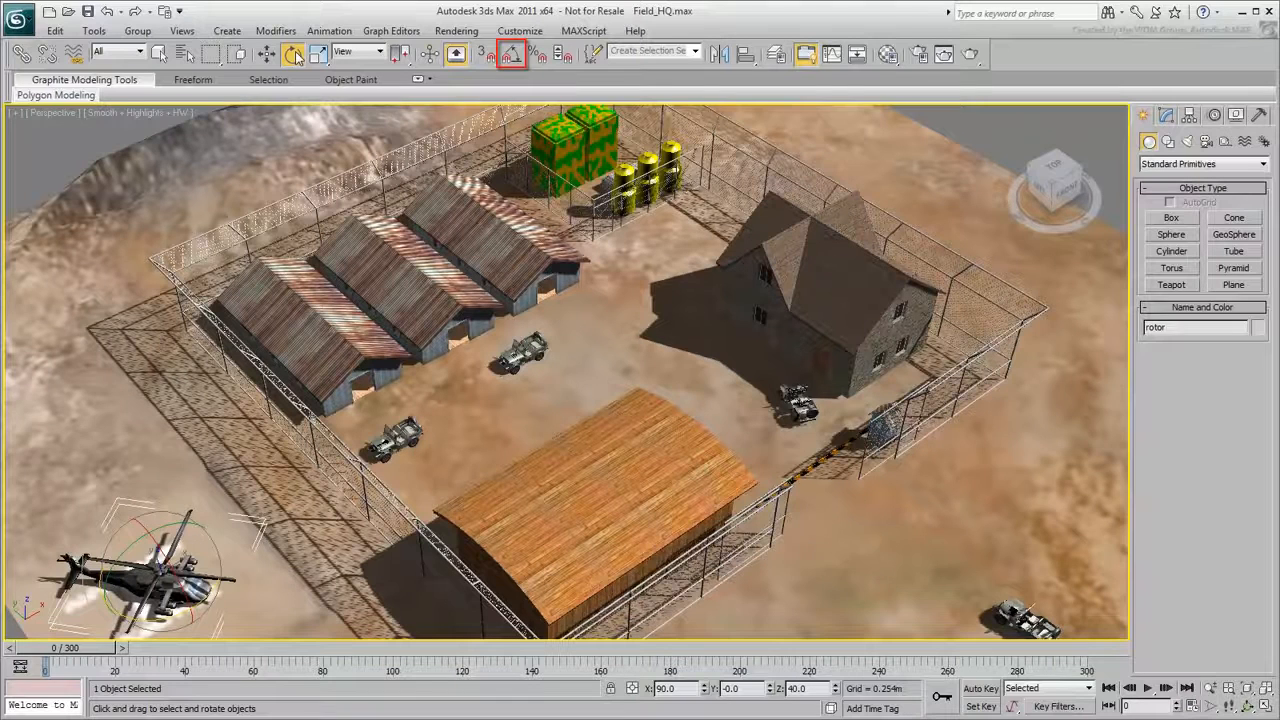
click(980, 688)
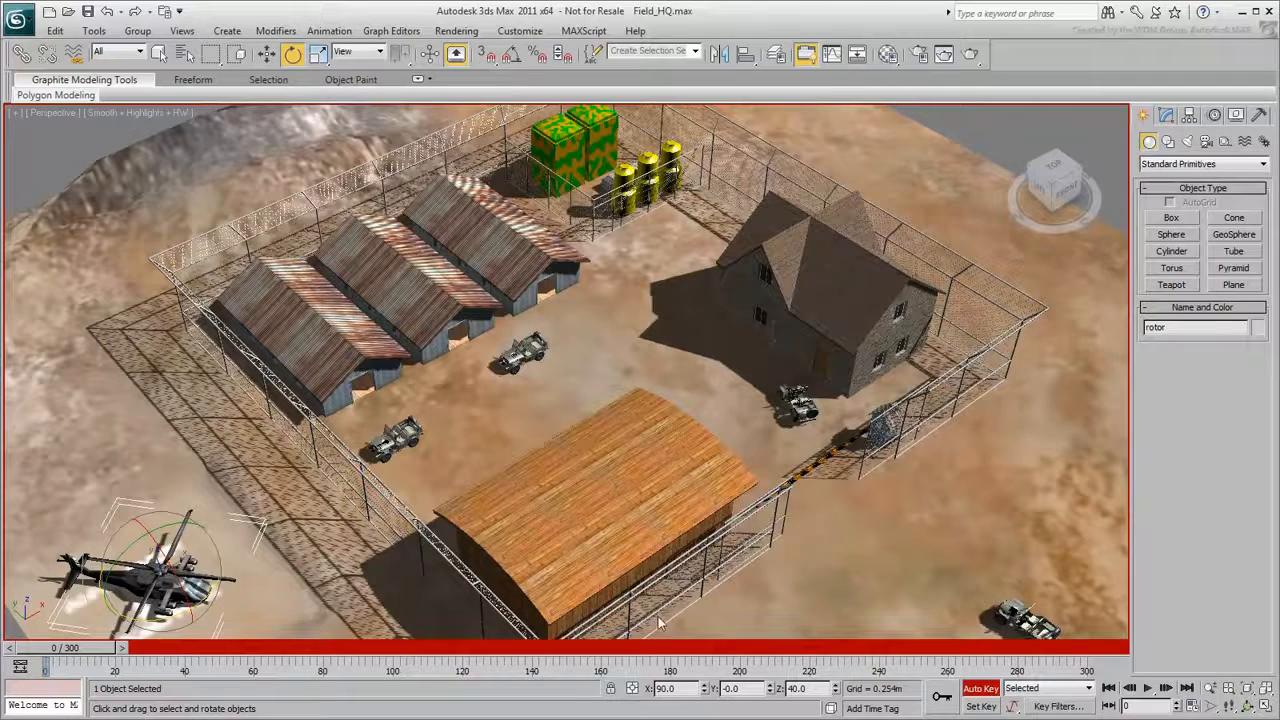
drag(102, 650, 248, 601)
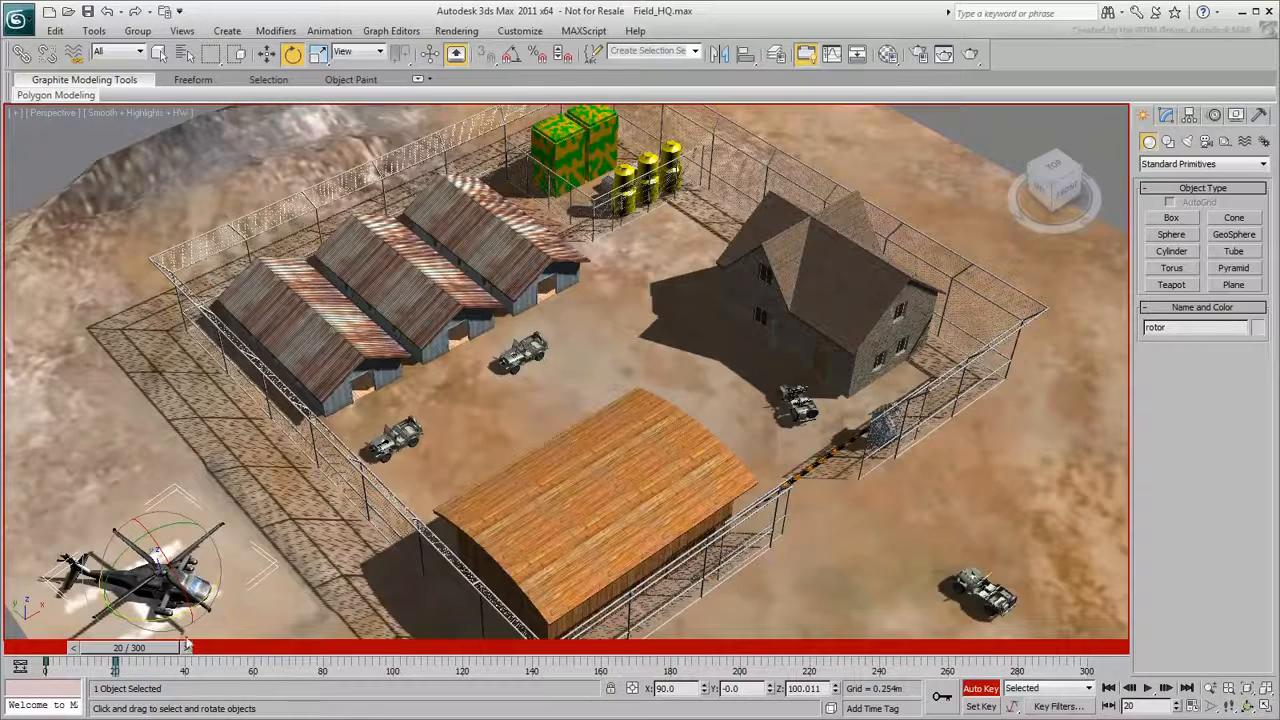
drag(165, 648, 90, 652)
key(e)
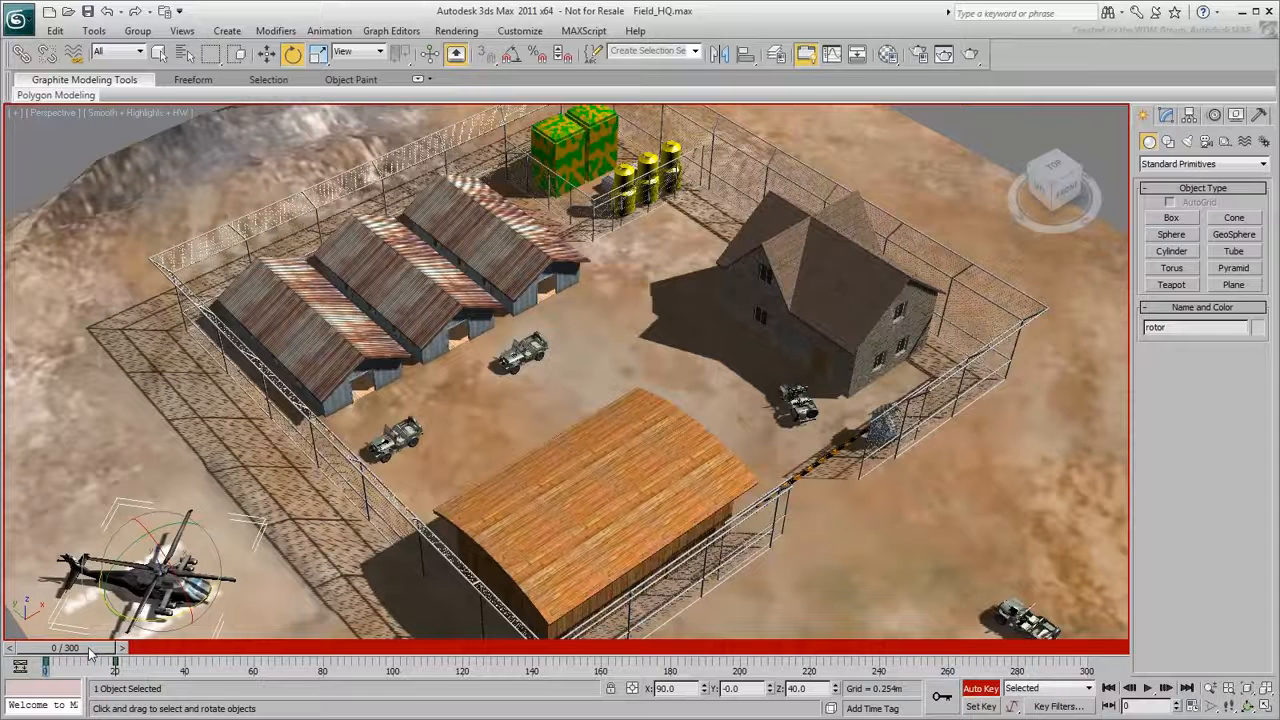
- In the Curve Editor, set the out-of-range type of the rotor's Y Rotation track to Relative Repeat in both directions
click(831, 56)
scroll(250, 335, down, 4)
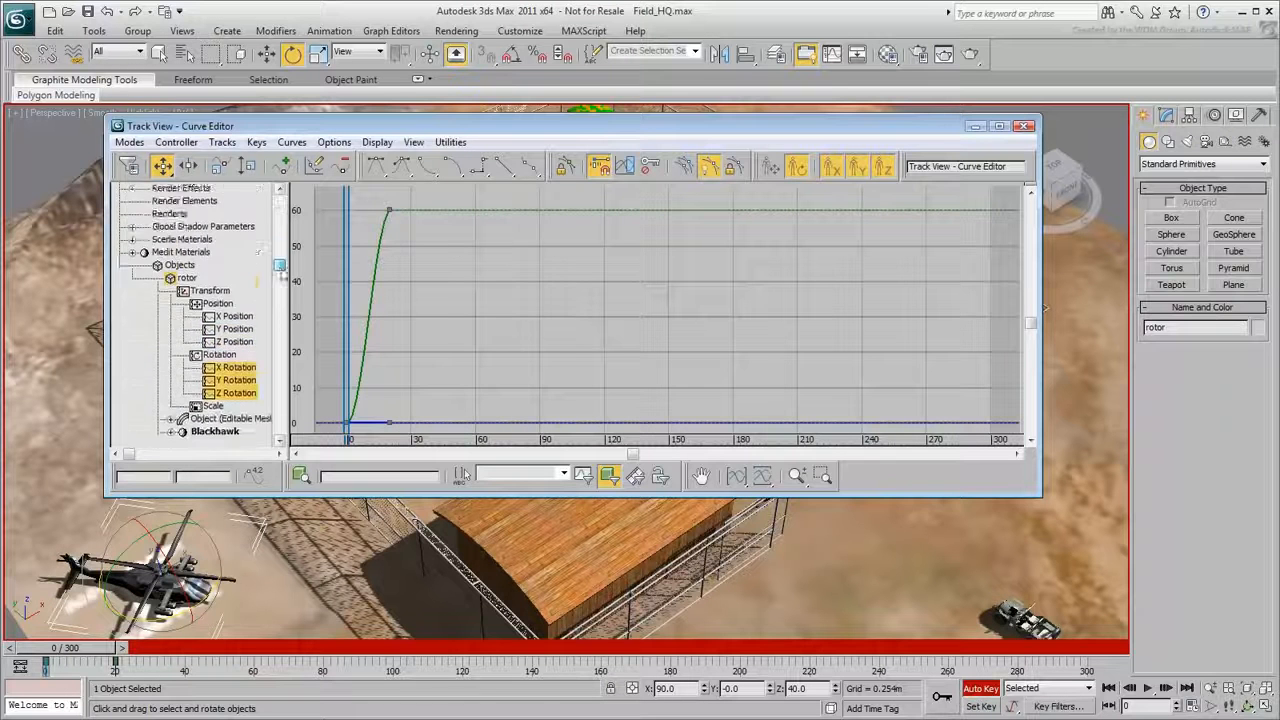
click(237, 329)
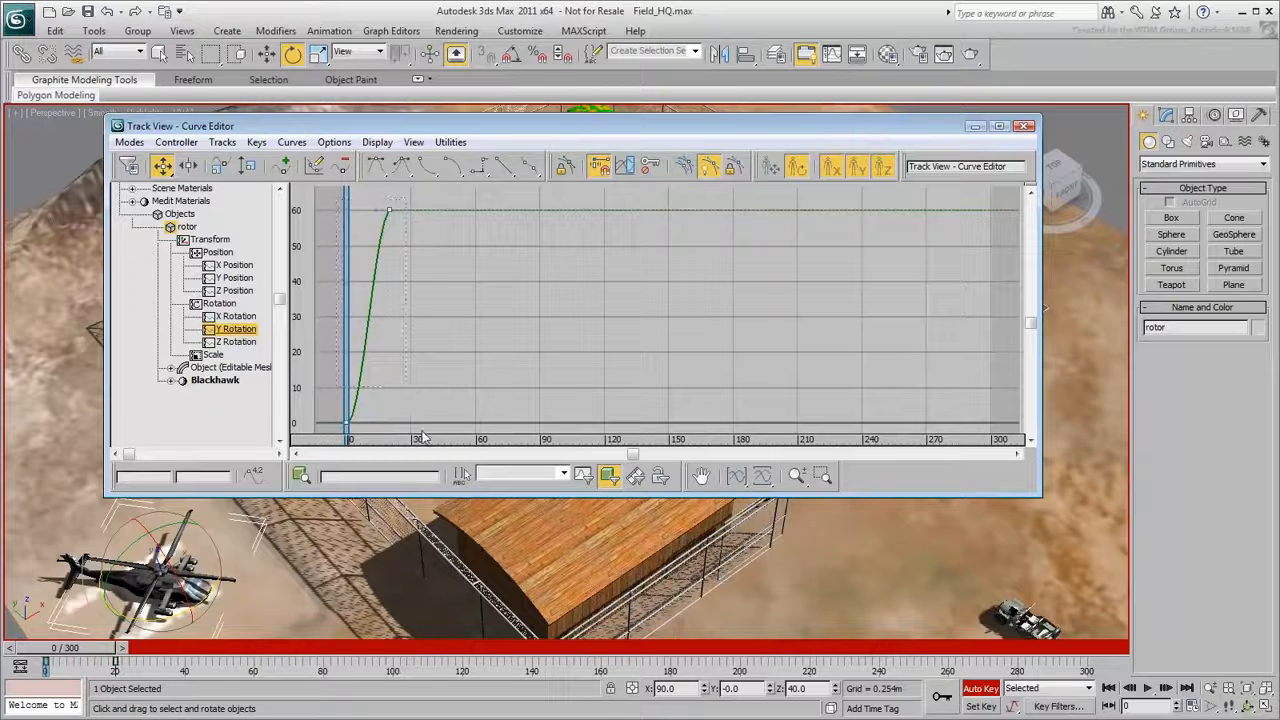
click(627, 168)
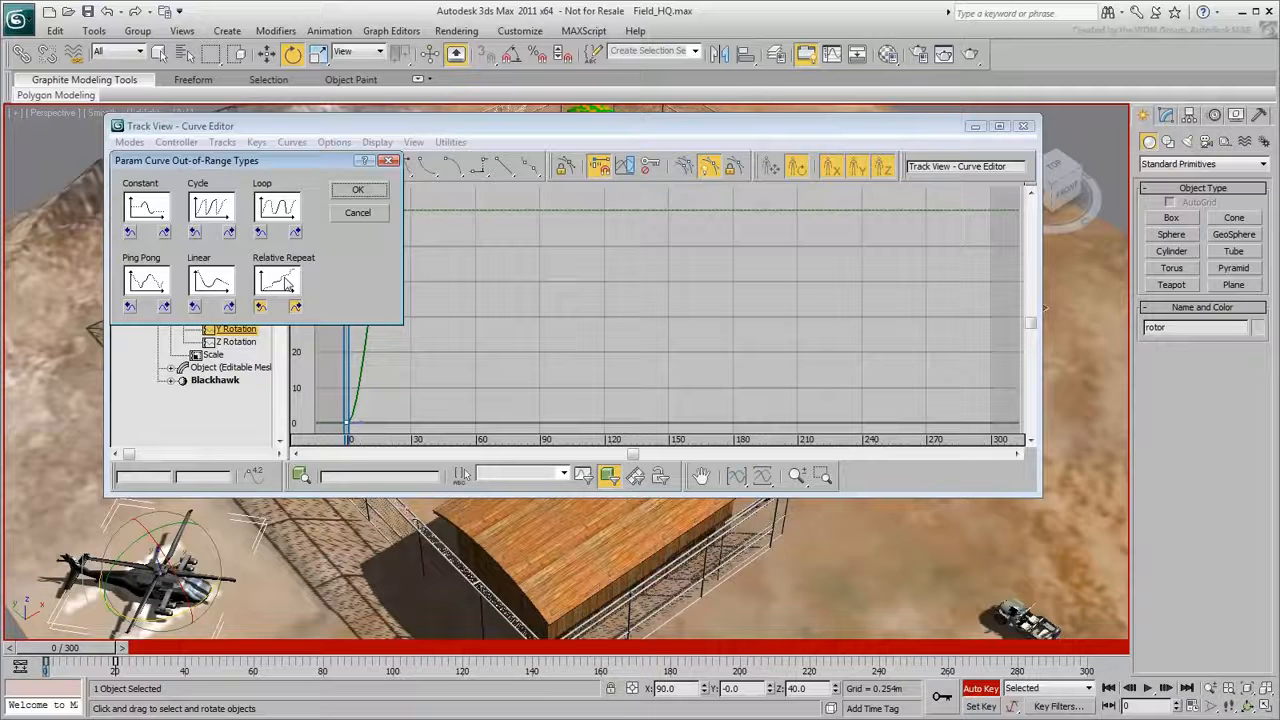
click(358, 190)
- Examine the rotor's repeated Y Rotation curve up close, play the animation, and return to frame 0
drag(574, 252, 628, 443)
middle_drag(637, 235, 628, 361)
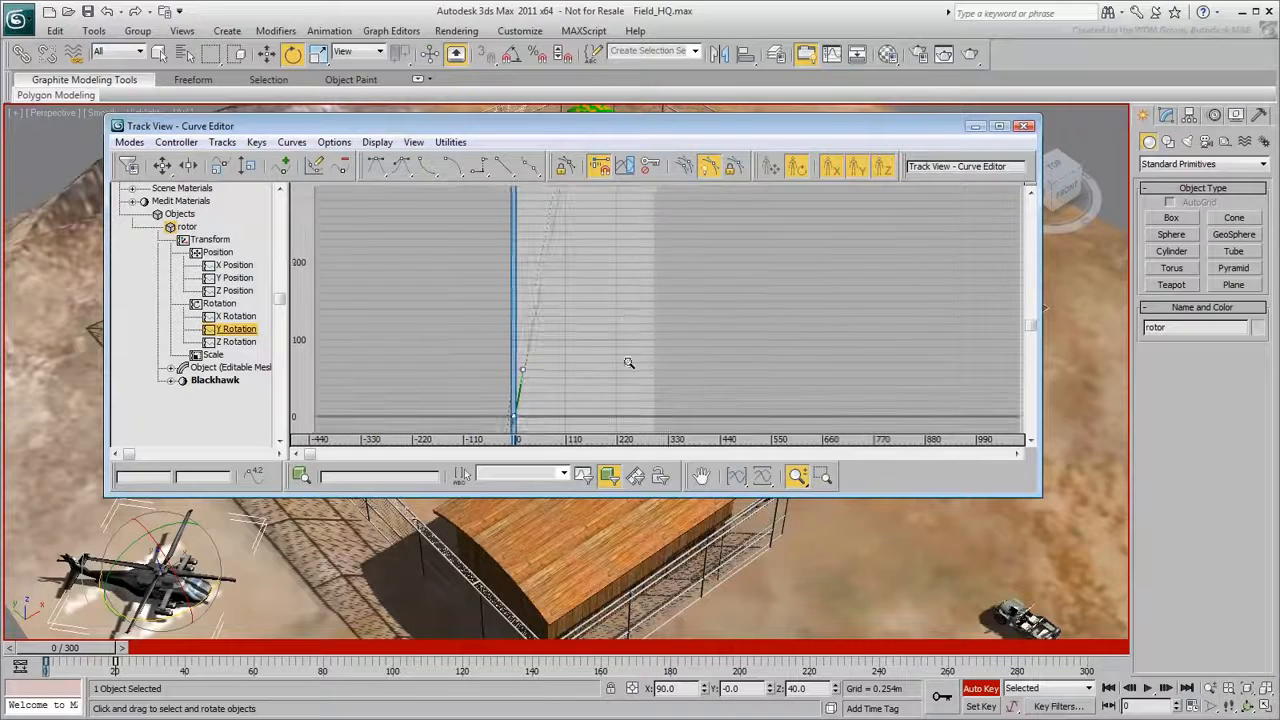
click(822, 476)
drag(529, 373, 540, 444)
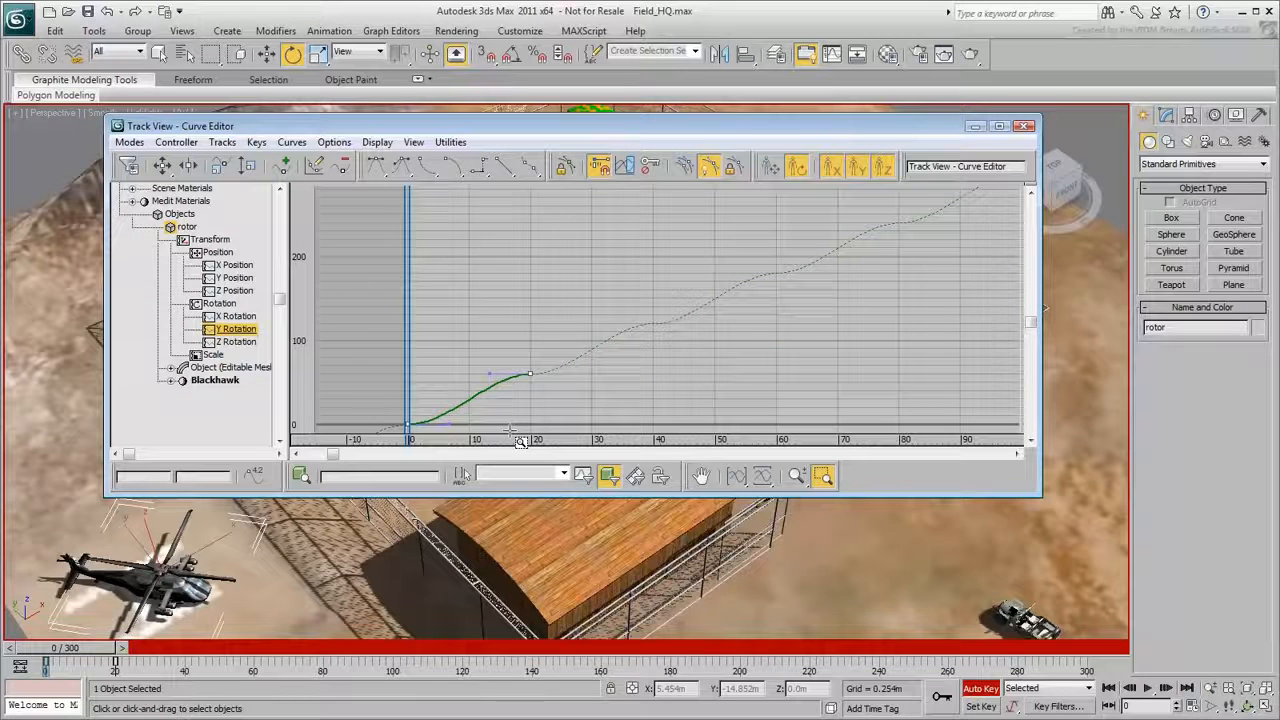
click(1148, 688)
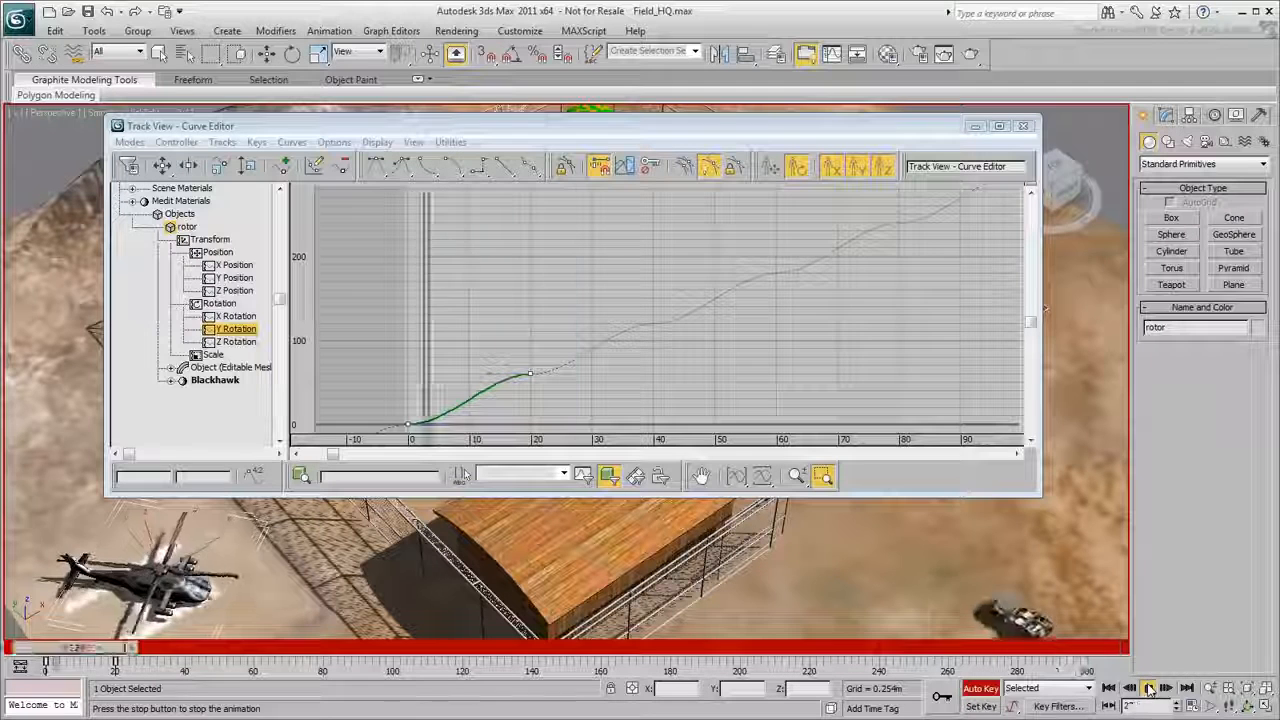
click(1149, 689)
click(1112, 689)
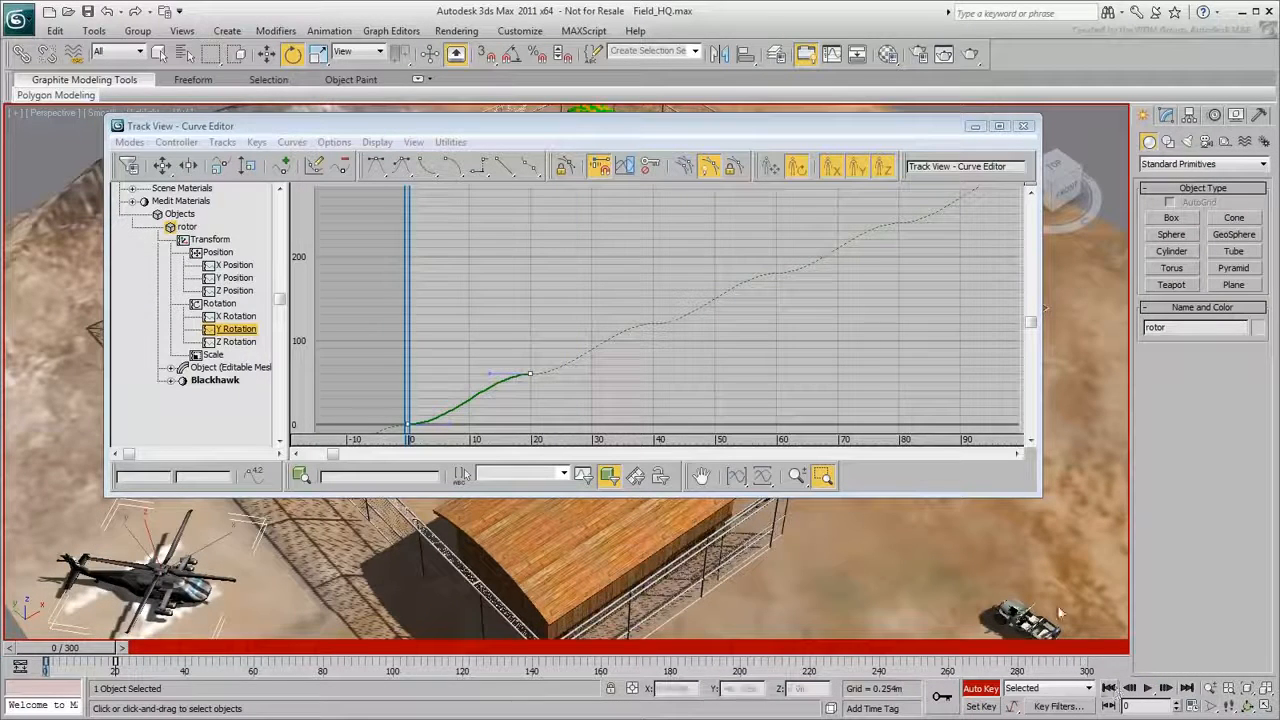
- Set the tangents of the rotor's Y Rotation keys to Linear, close the Curve Editor, and play back the animation
click(826, 477)
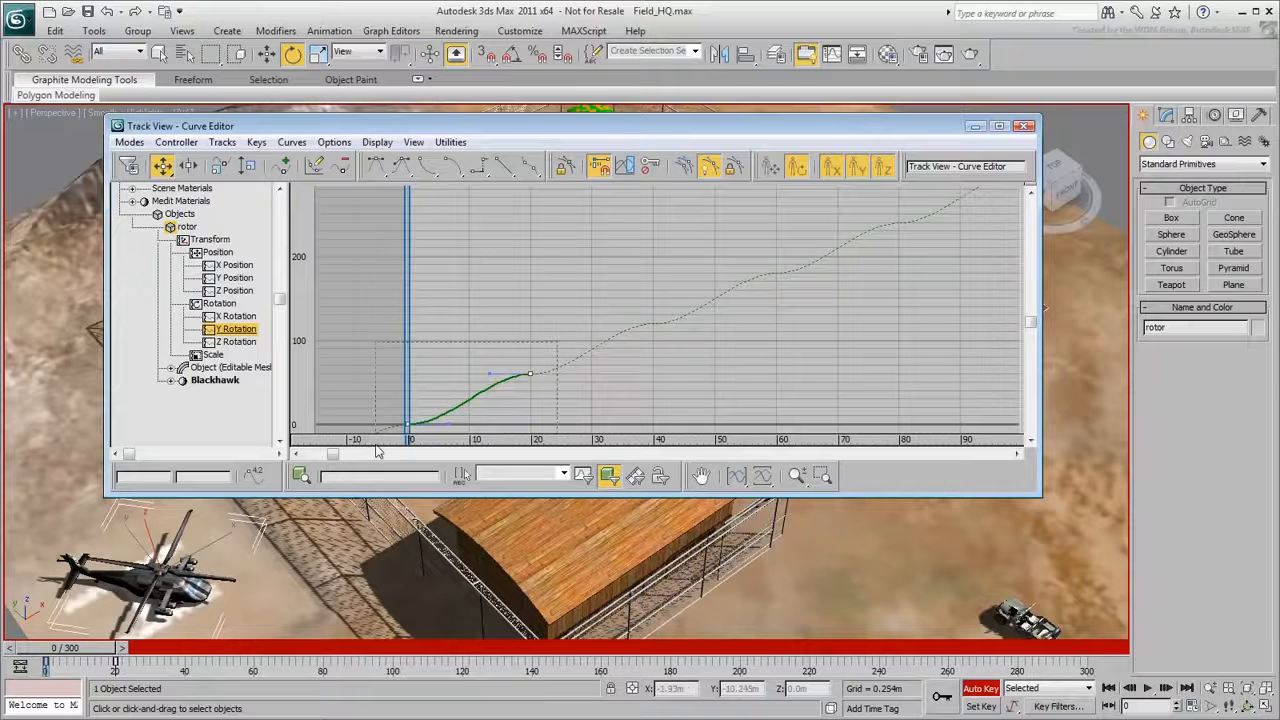
click(505, 168)
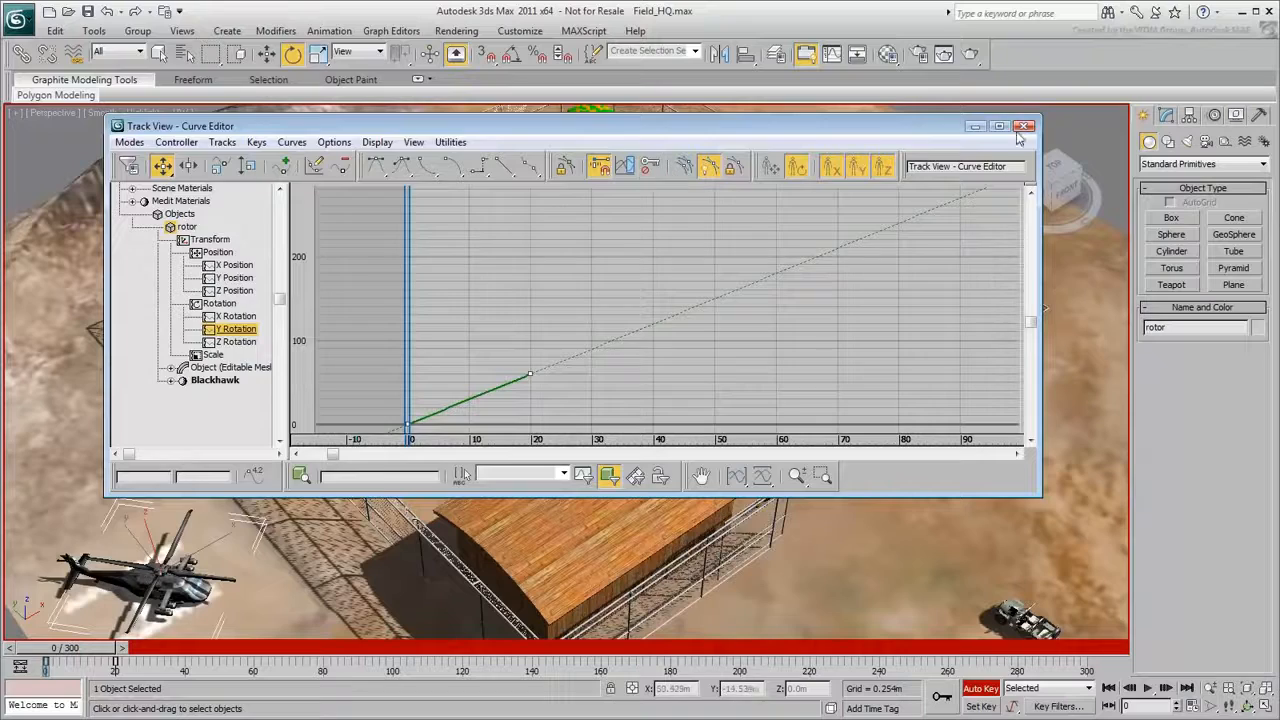
click(1024, 126)
click(1150, 688)
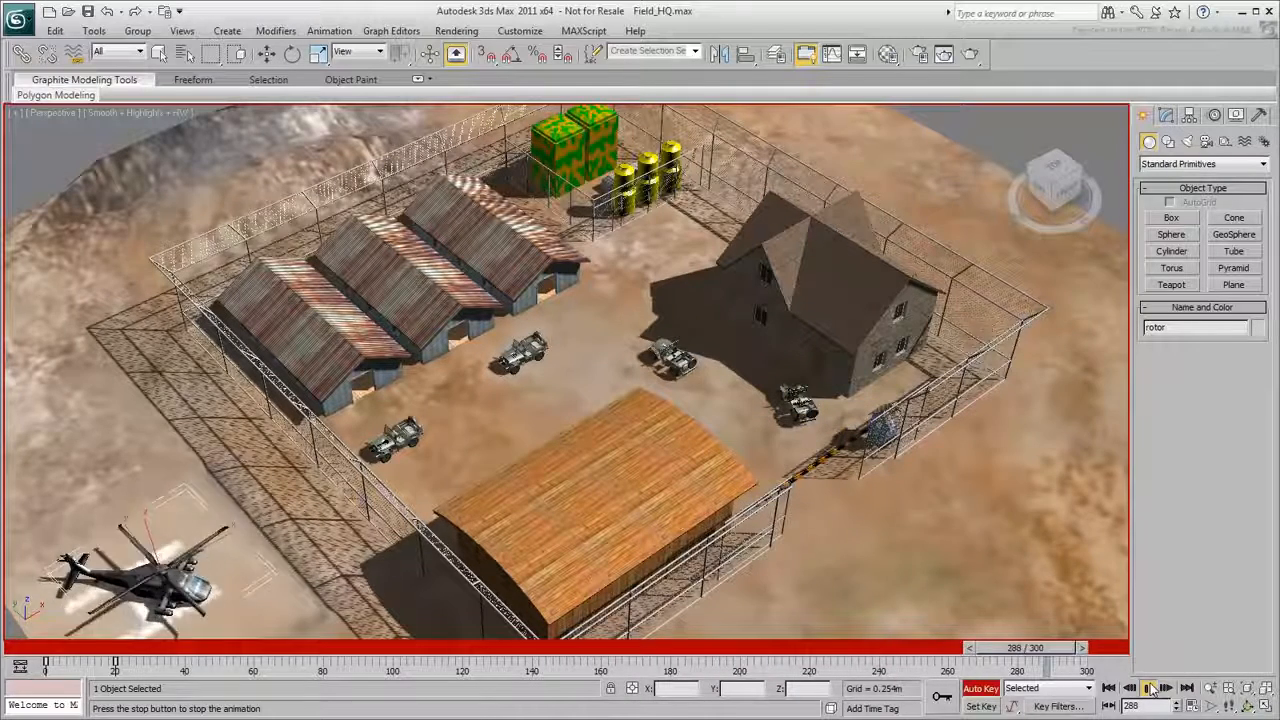
click(1109, 689)
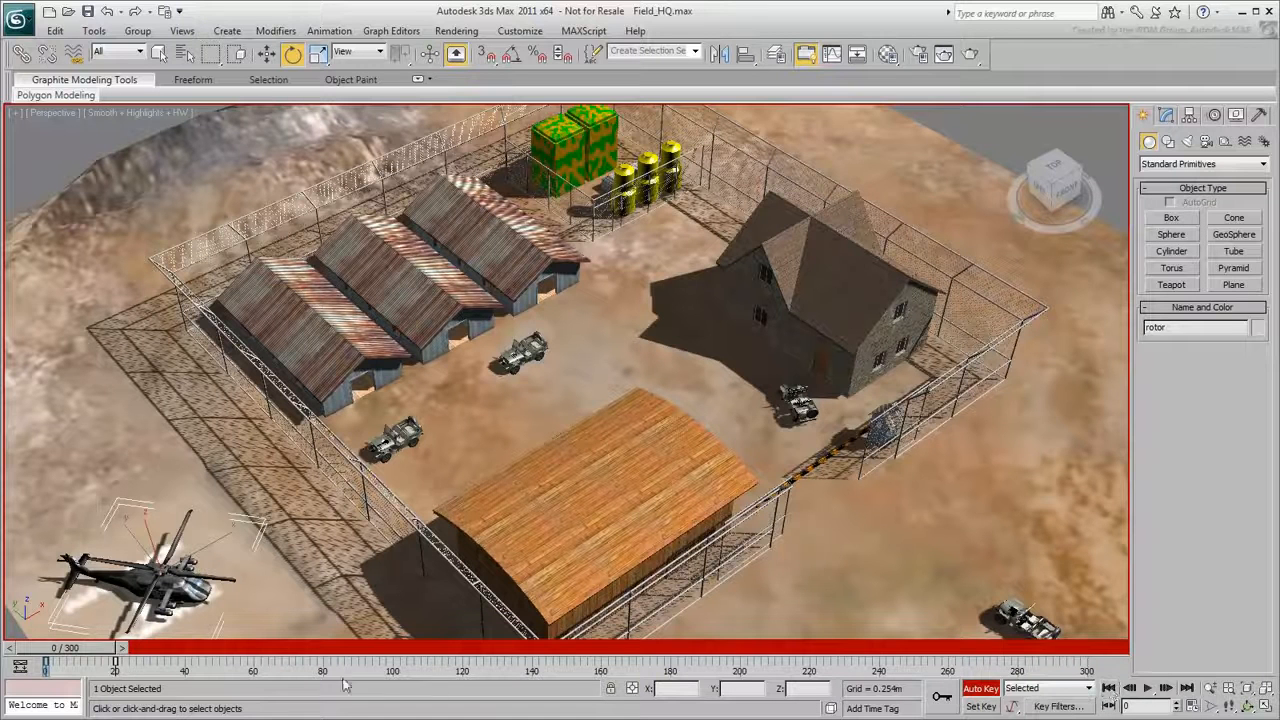
- Speed up the rotor by moving its frame 20 key to frame 5, play the animation, and return to frame 0
drag(116, 662, 58, 662)
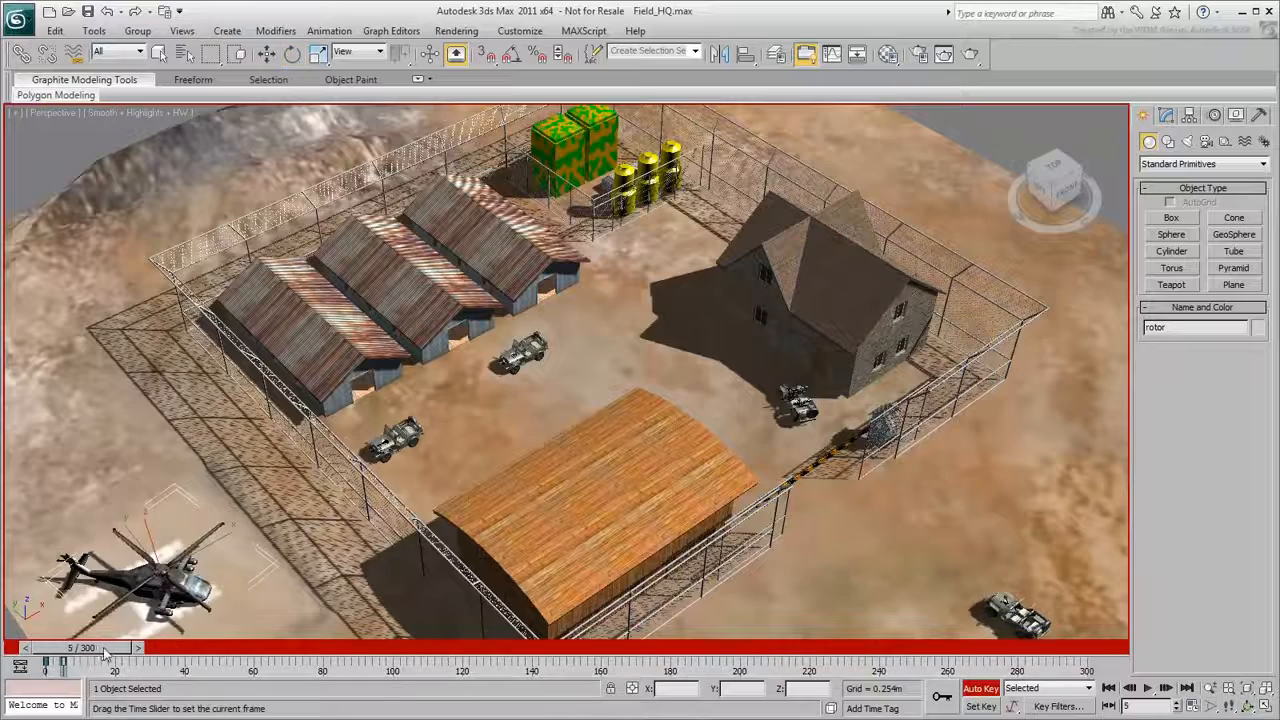
click(1149, 688)
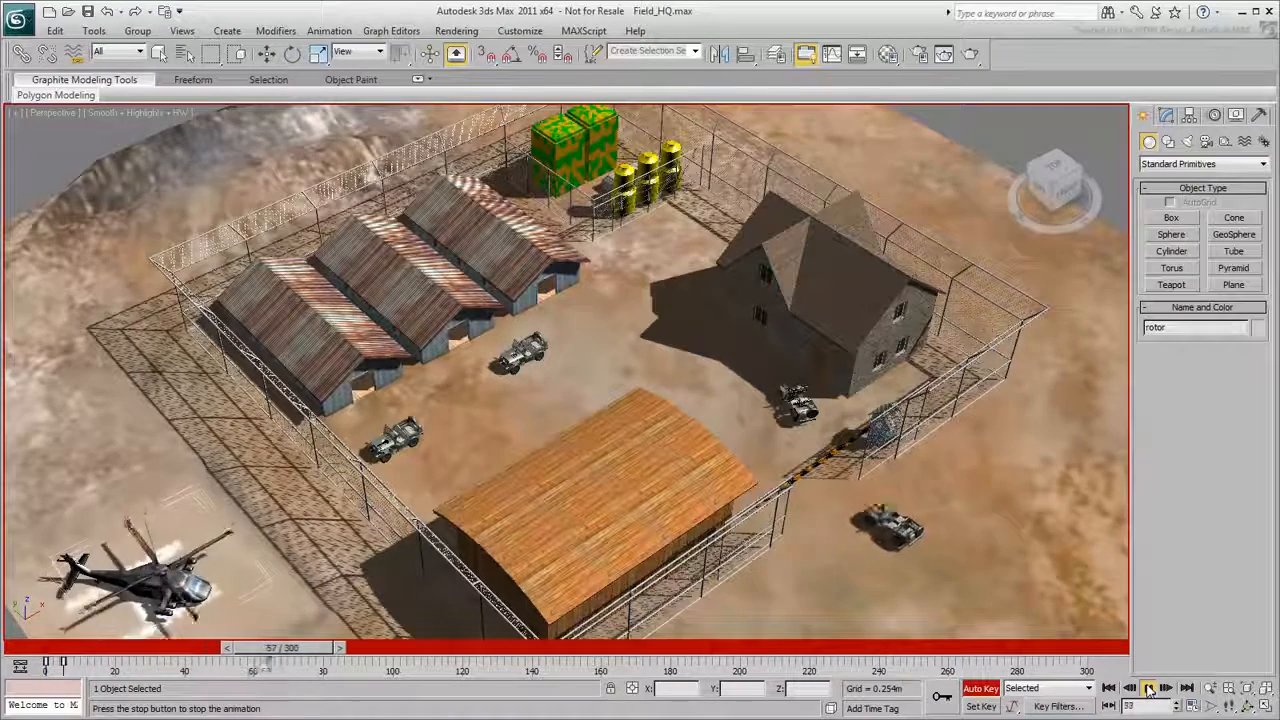
click(1149, 688)
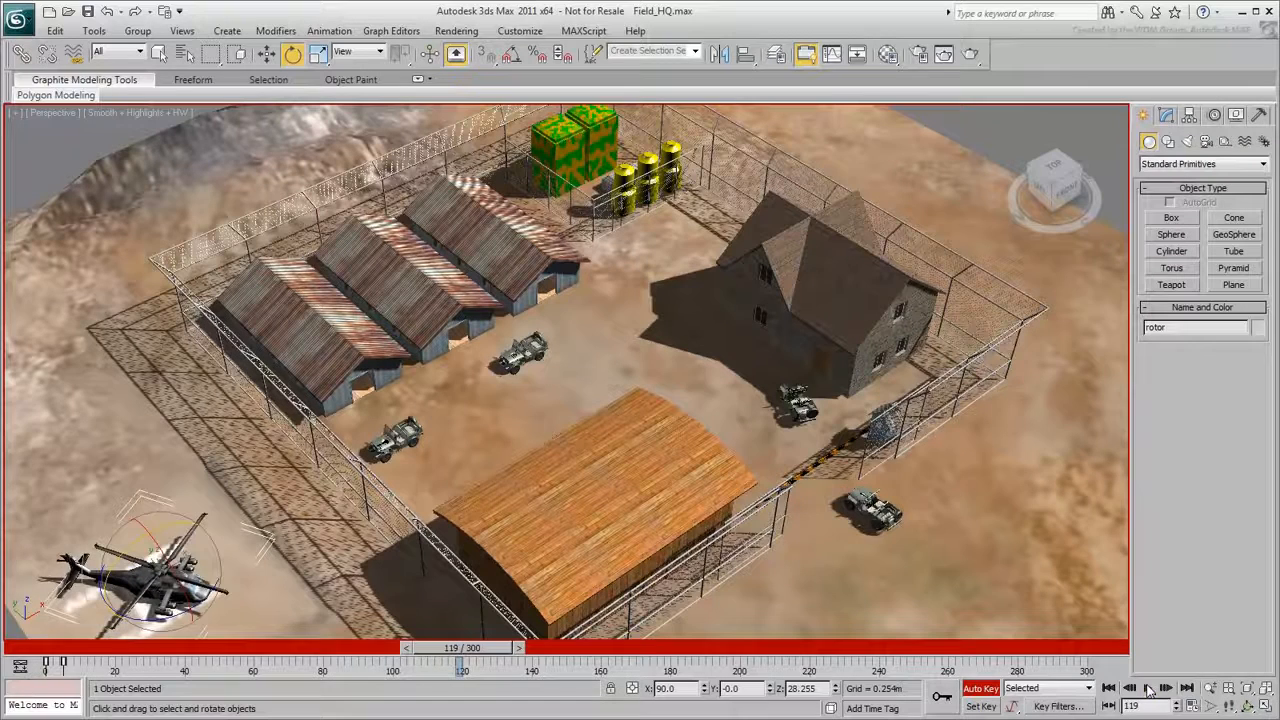
click(1108, 688)
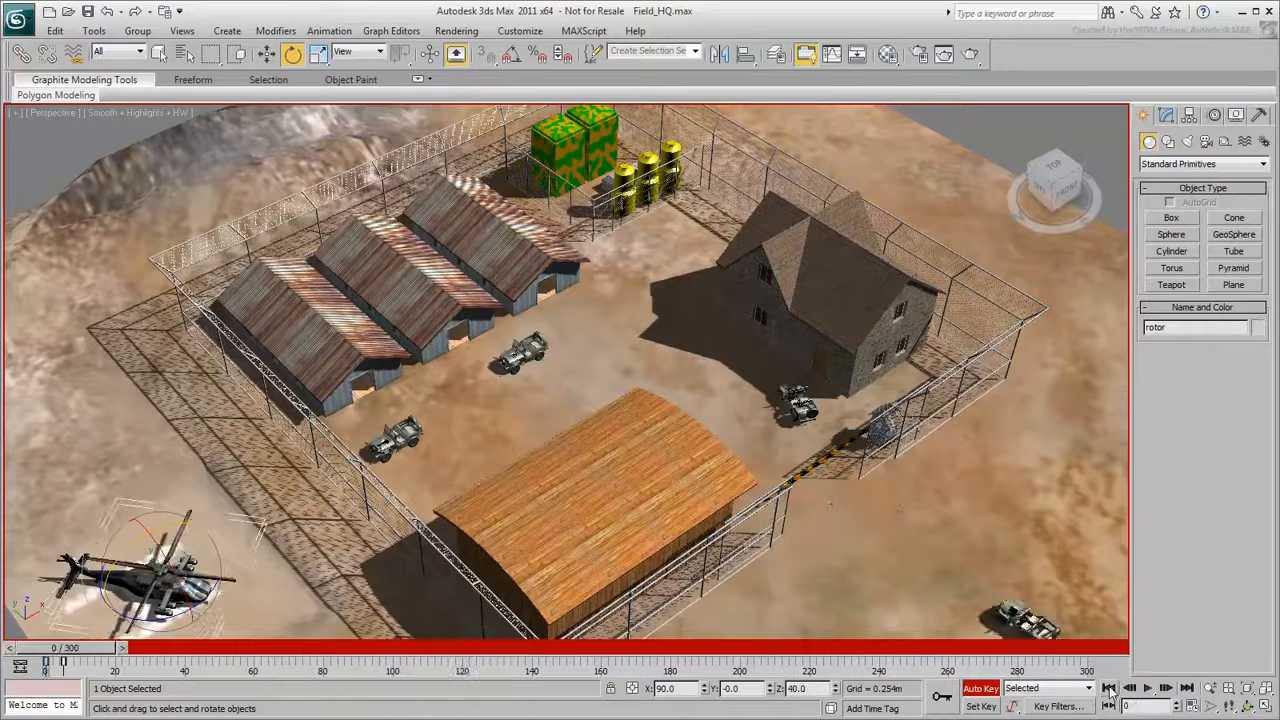
- Enable Set Key mode and limit the key filters to Position and Rotation
click(984, 707)
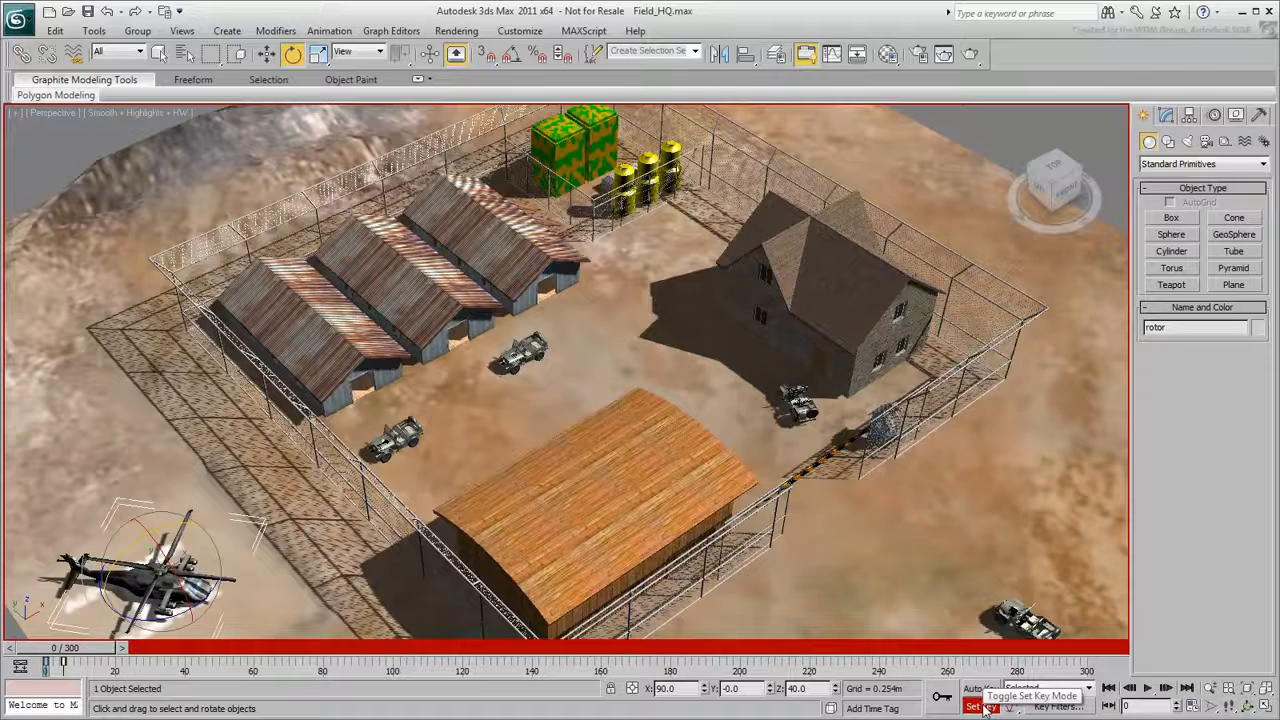
click(1058, 707)
click(1022, 550)
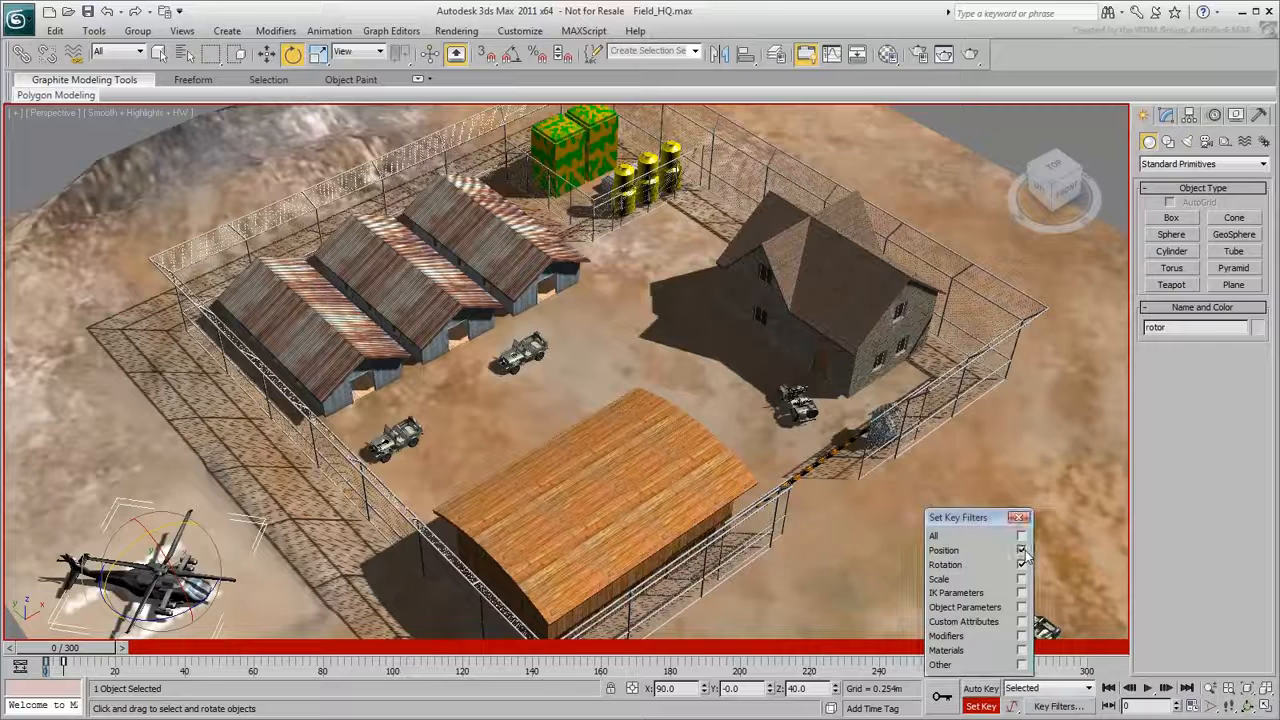
click(1015, 517)
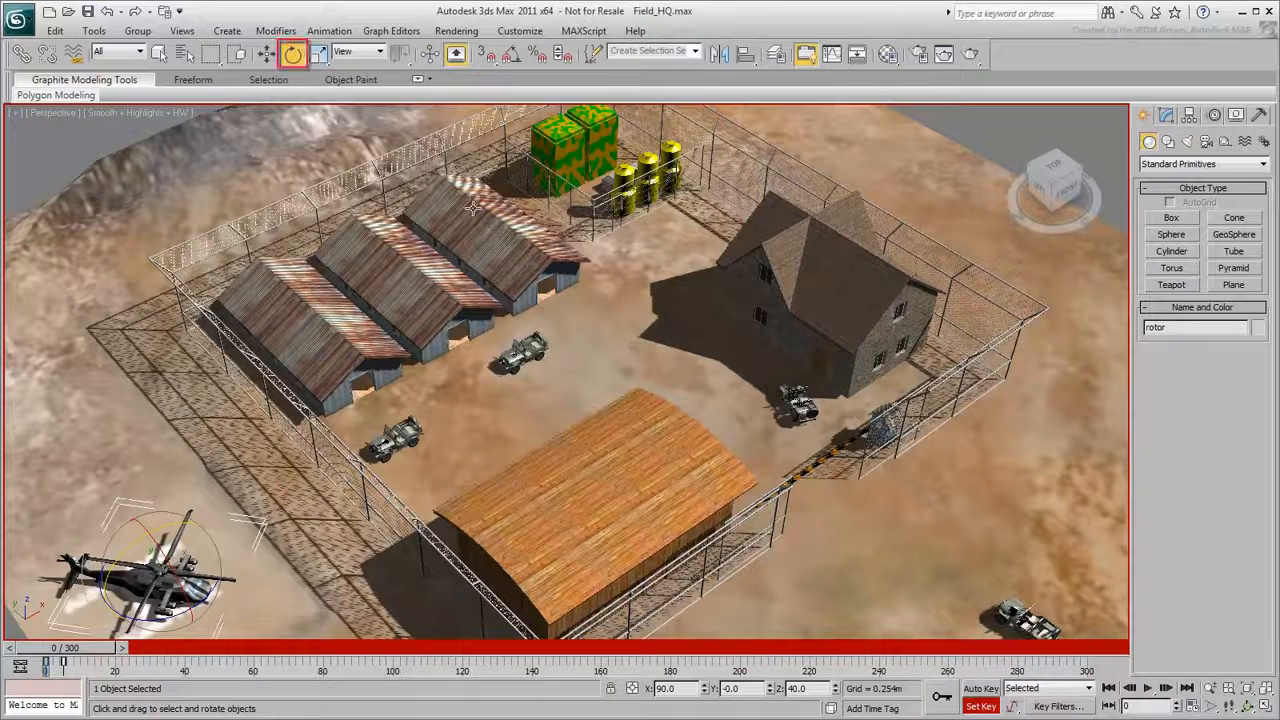
- Turn off angle snap and set the reference coordinate system for rotation to Local
key(a)
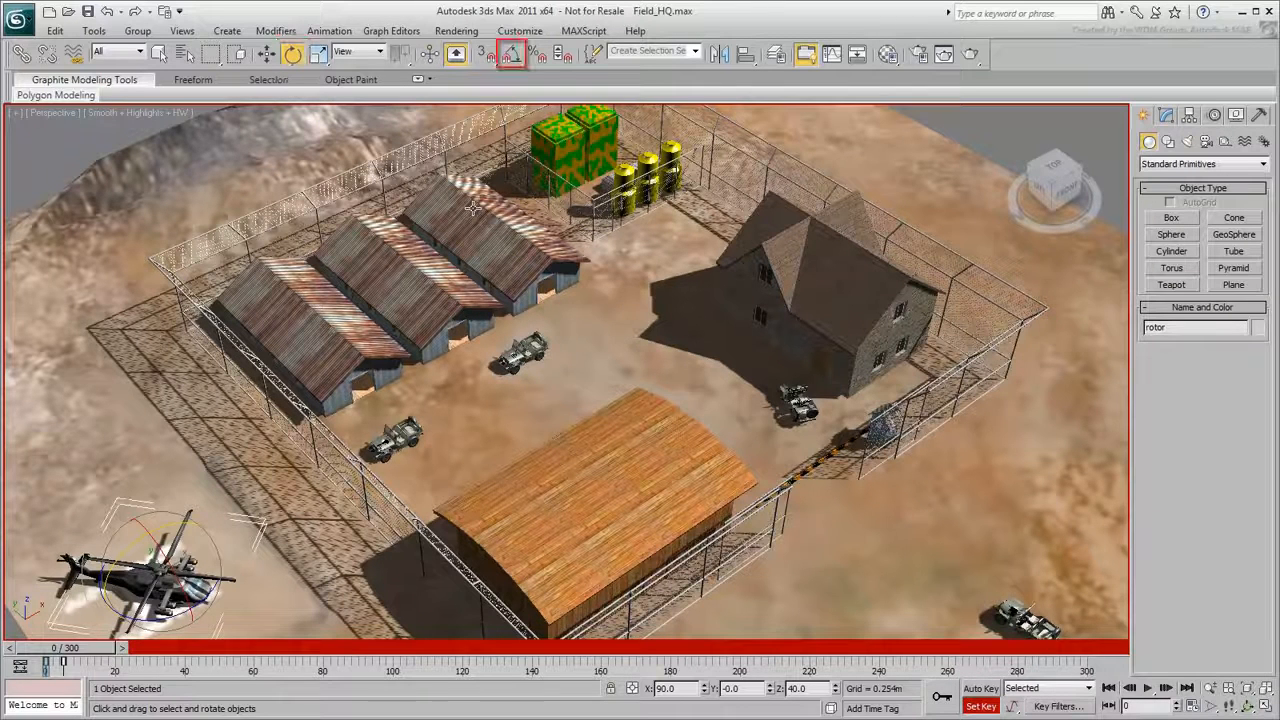
click(379, 52)
click(381, 105)
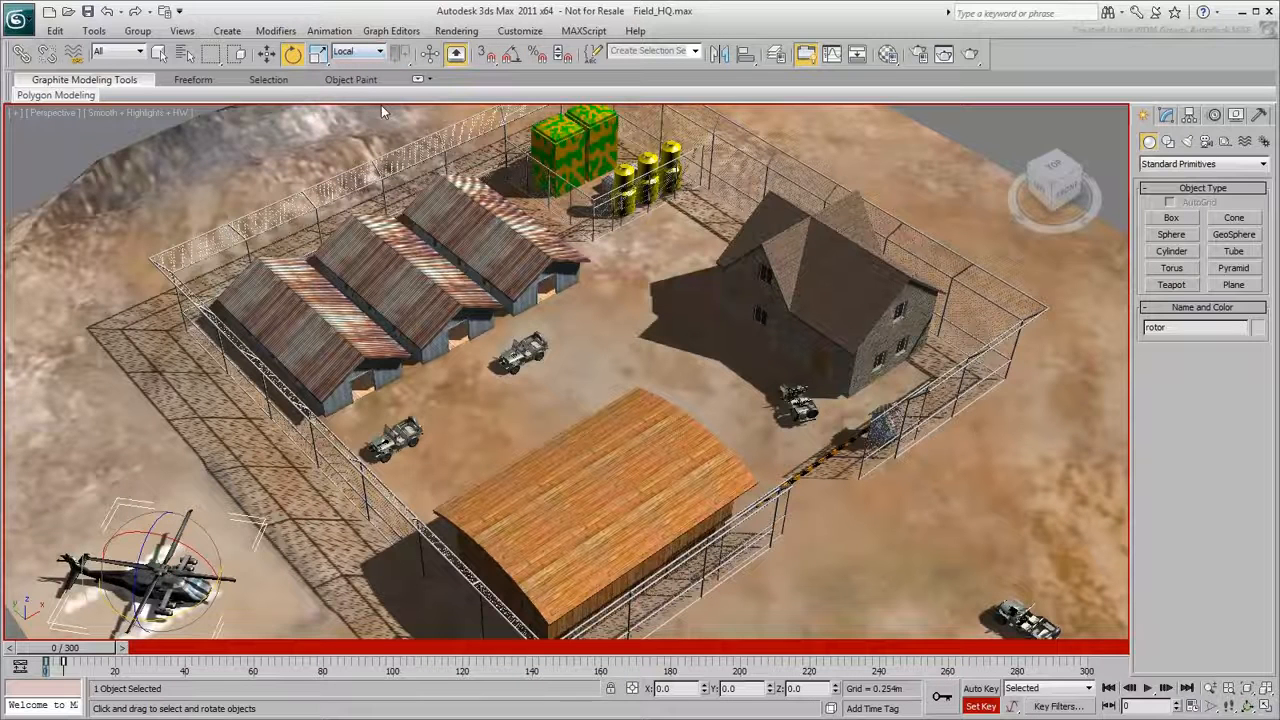
- Select the Blackhawk helicopter body and set a key for its resting pose at frame 10
click(268, 55)
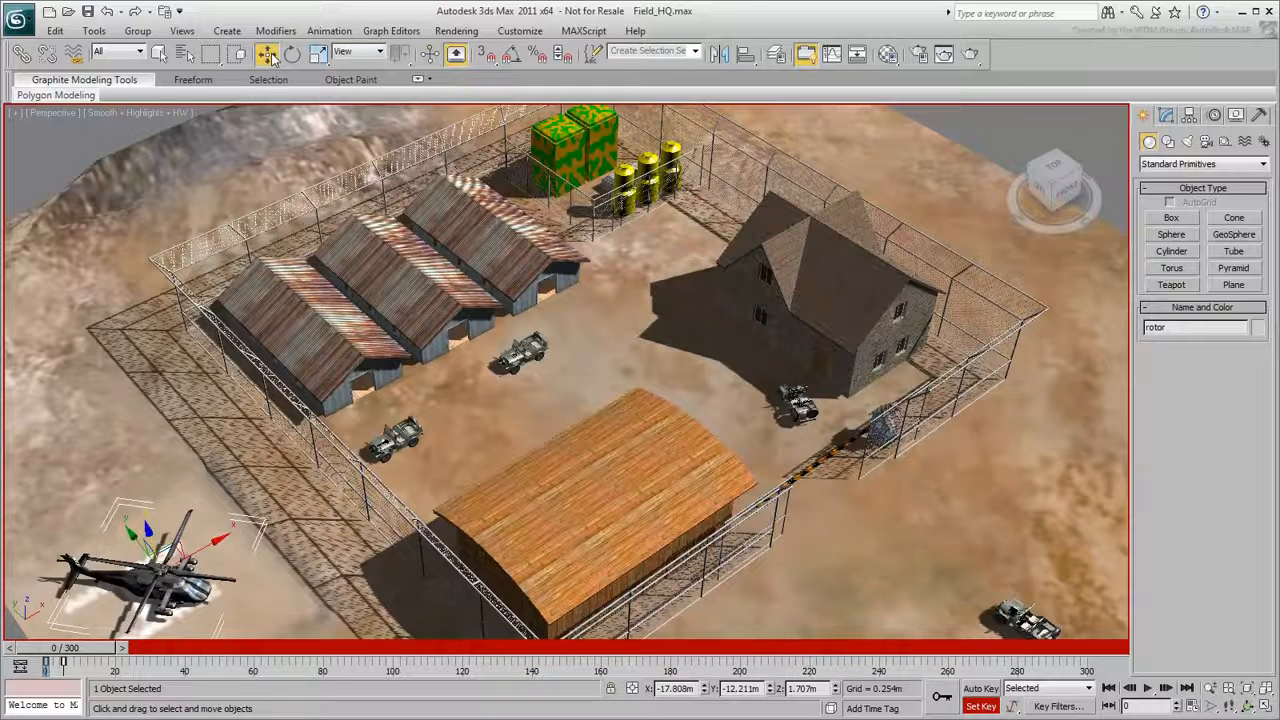
click(180, 583)
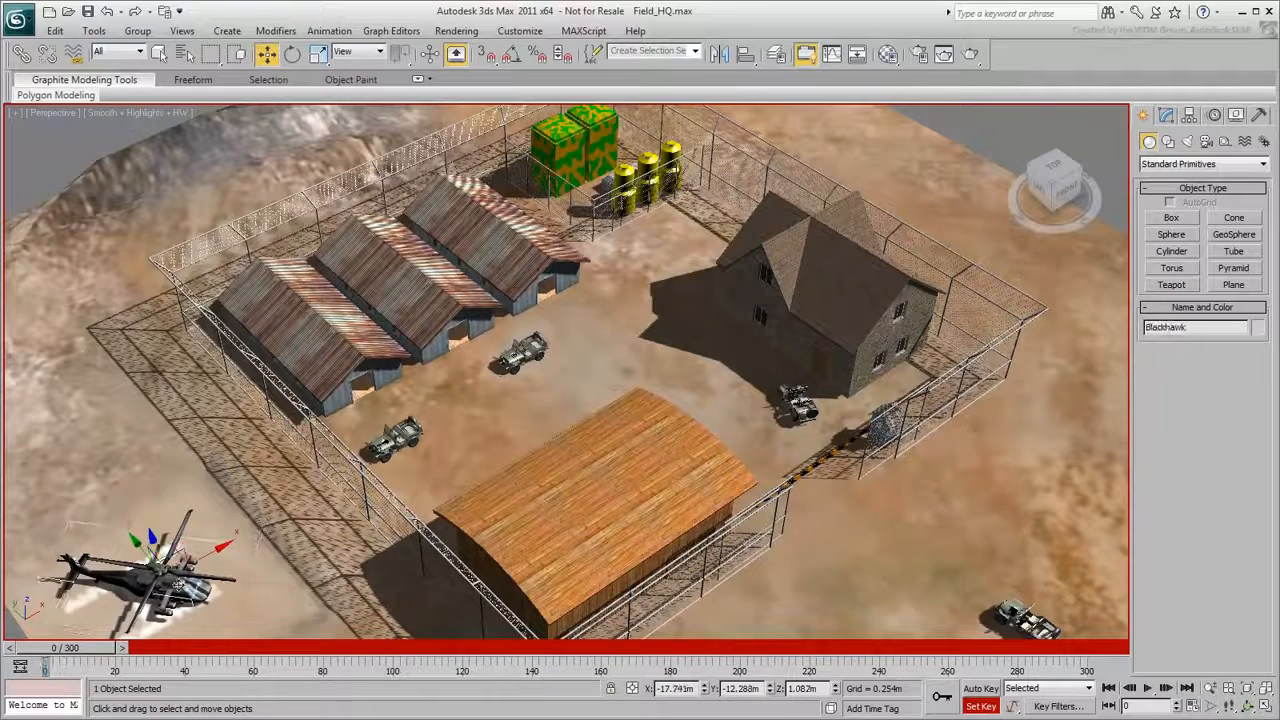
drag(100, 648, 134, 648)
key(w)
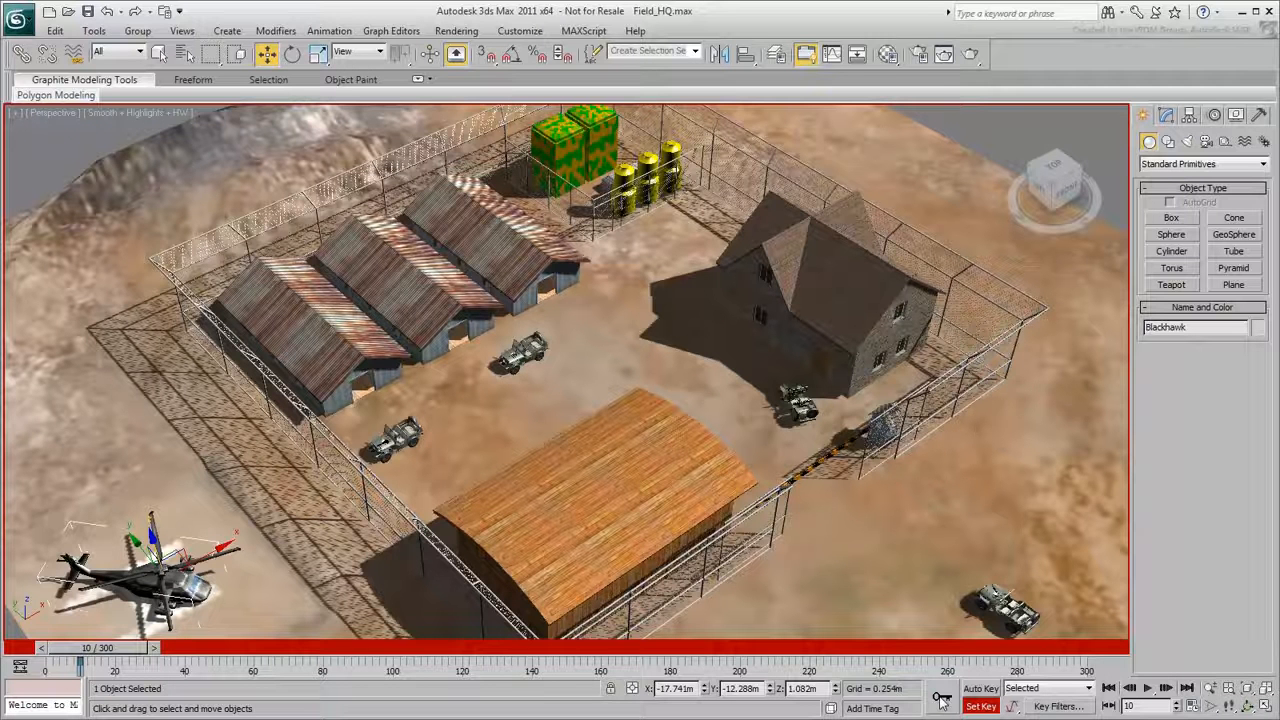
- Key the helicopter lifted slightly off the helipad at frame 60 and turned about its vertical axis at frame 100
drag(141, 645, 279, 651)
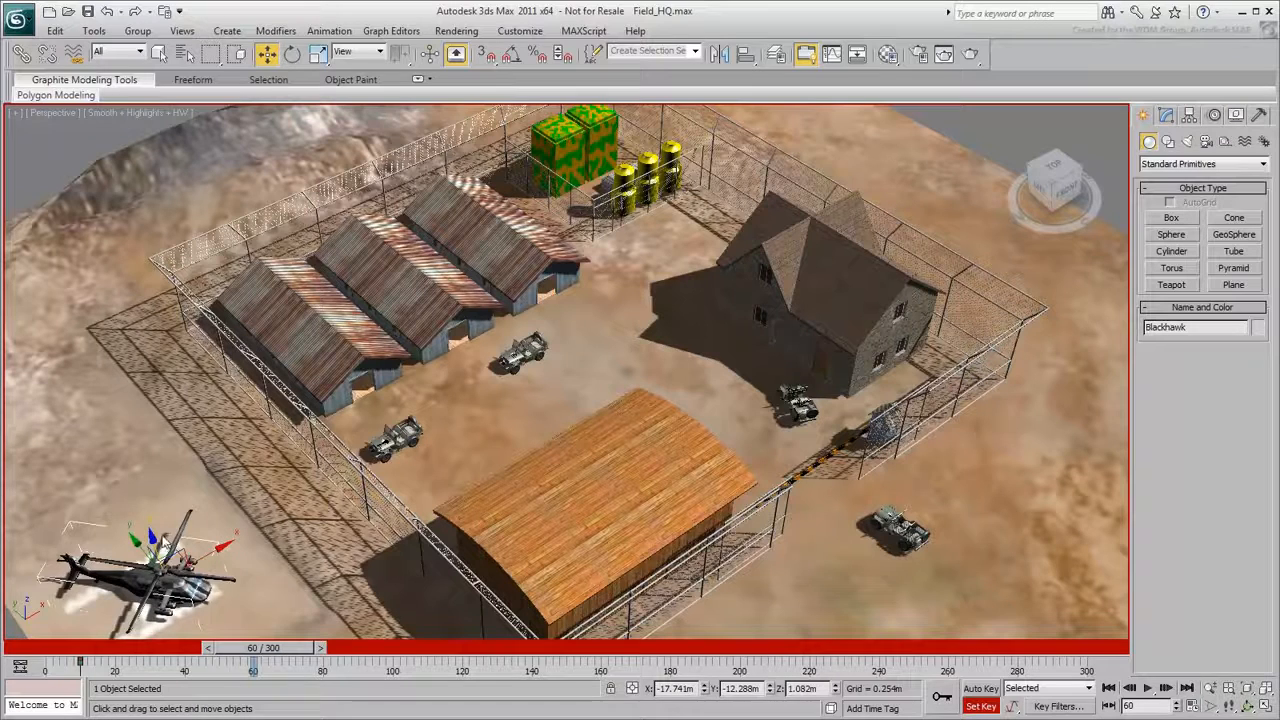
drag(152, 536, 144, 502)
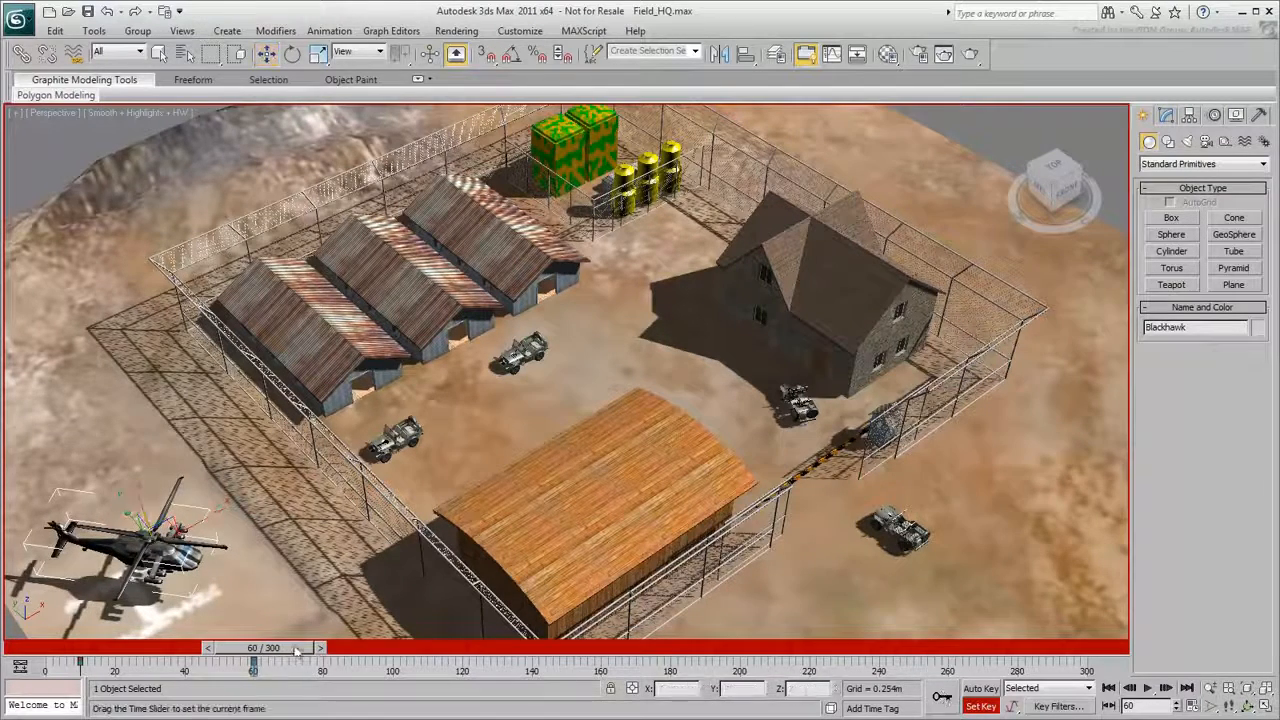
drag(293, 651, 429, 651)
click(292, 55)
drag(200, 565, 265, 570)
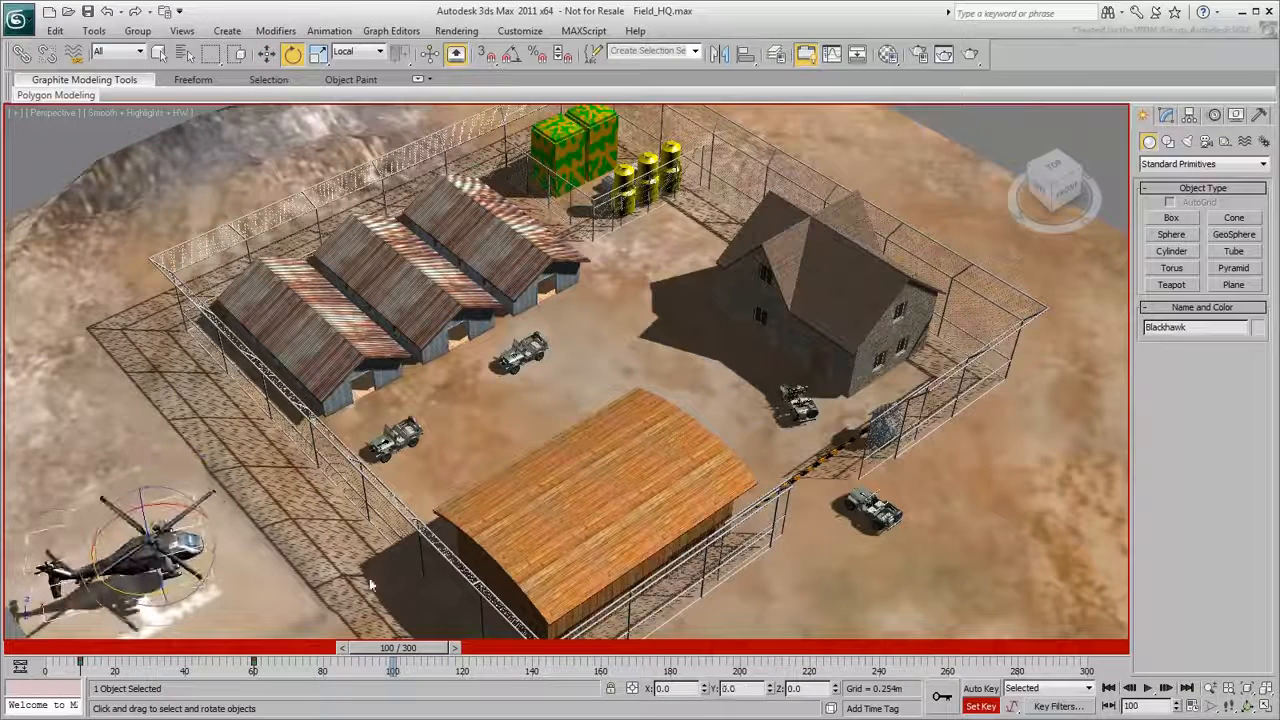
- At frame 160, tilt the helicopter, raise it and move it forward, key the pose, and preview the animation
key(w)
drag(40, 650, 580, 650)
click(292, 54)
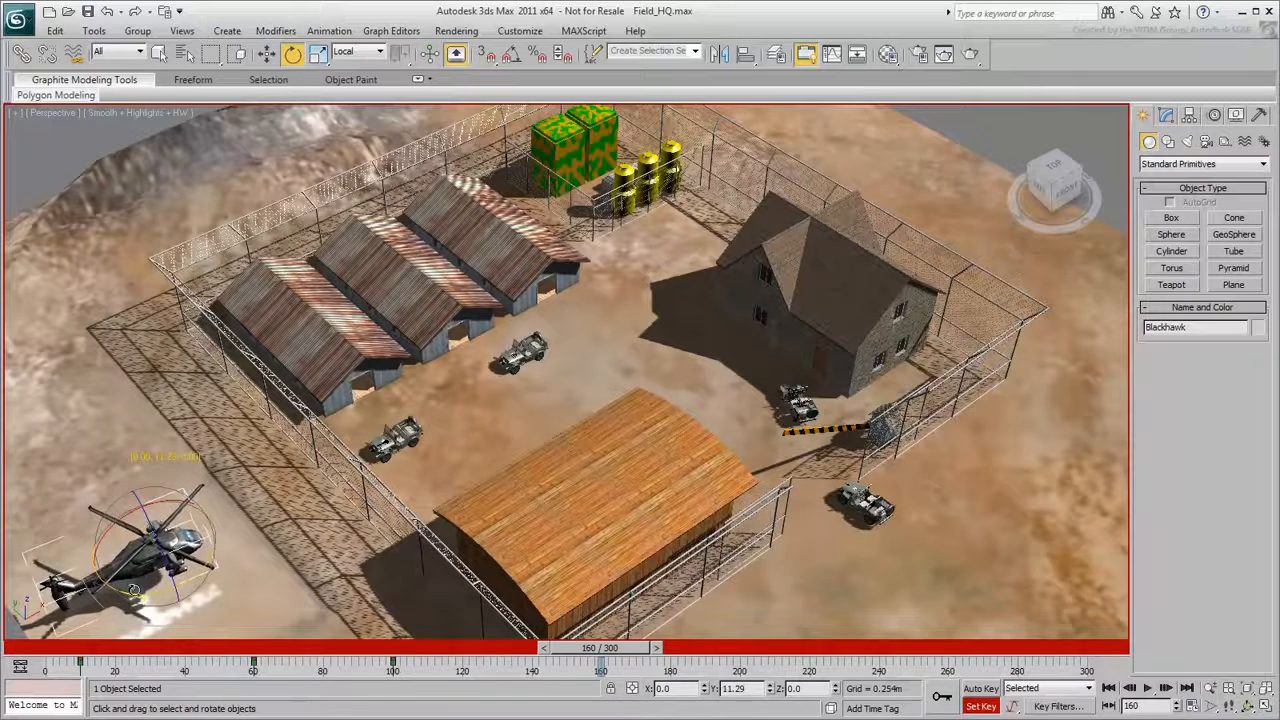
click(266, 55)
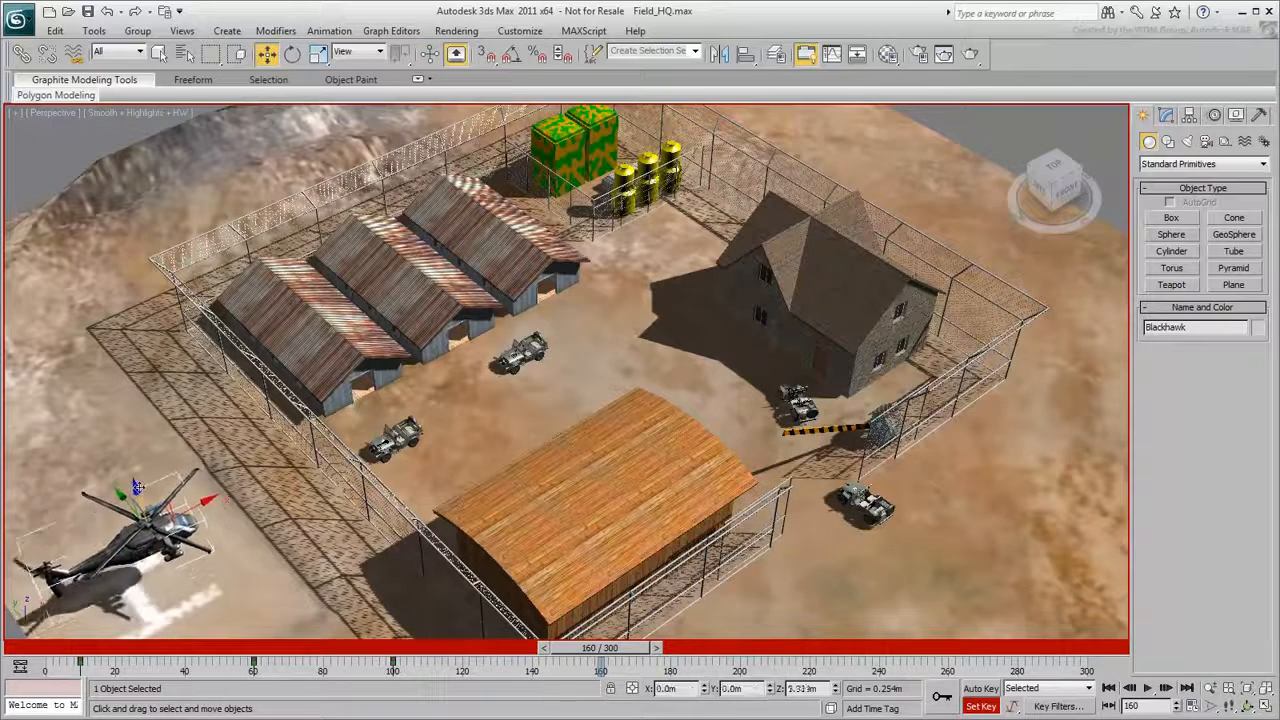
click(292, 54)
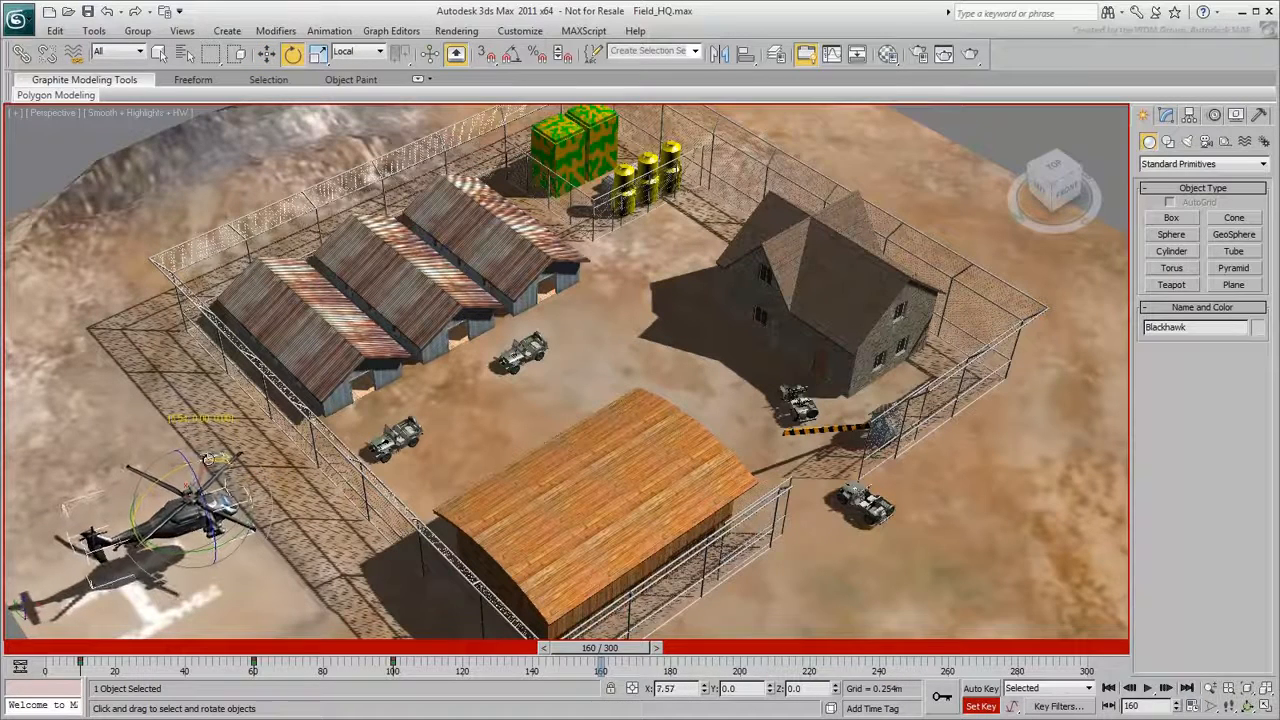
click(1148, 689)
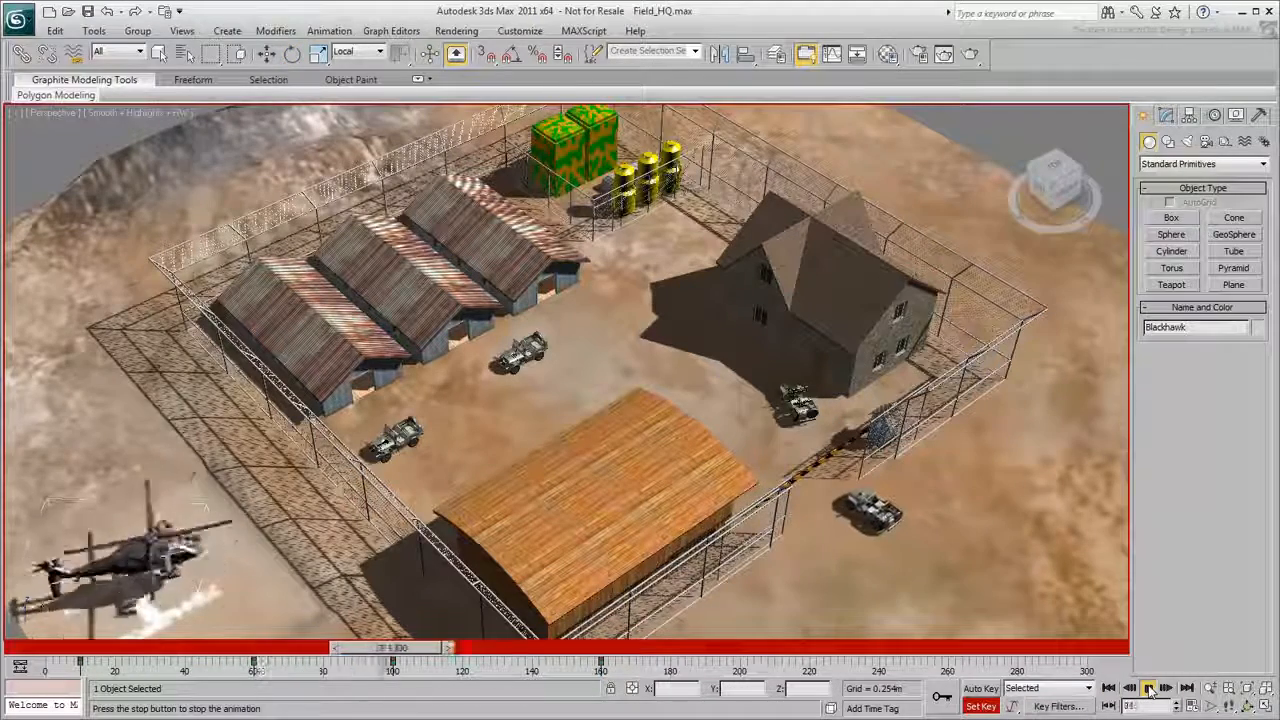
click(1148, 689)
- At frame 220, move the helicopter up over the nearest metal-roofed shed, adjust its rotation, and key the pose
drag(838, 647, 838, 648)
click(268, 56)
drag(212, 481, 344, 303)
click(293, 56)
drag(346, 391, 318, 388)
drag(349, 336, 347, 358)
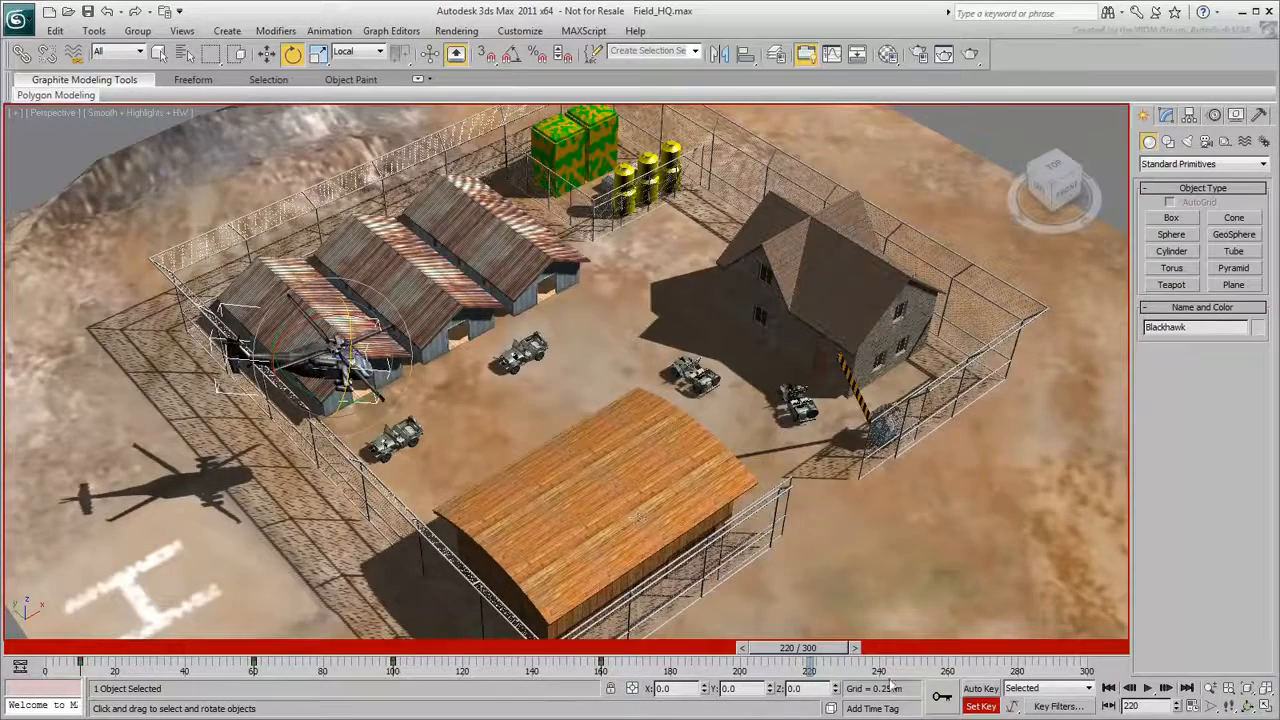
click(941, 697)
- At frame 300, fly the helicopter across the compound past the stone house, rotate it, and key the pose
drag(840, 652, 1110, 652)
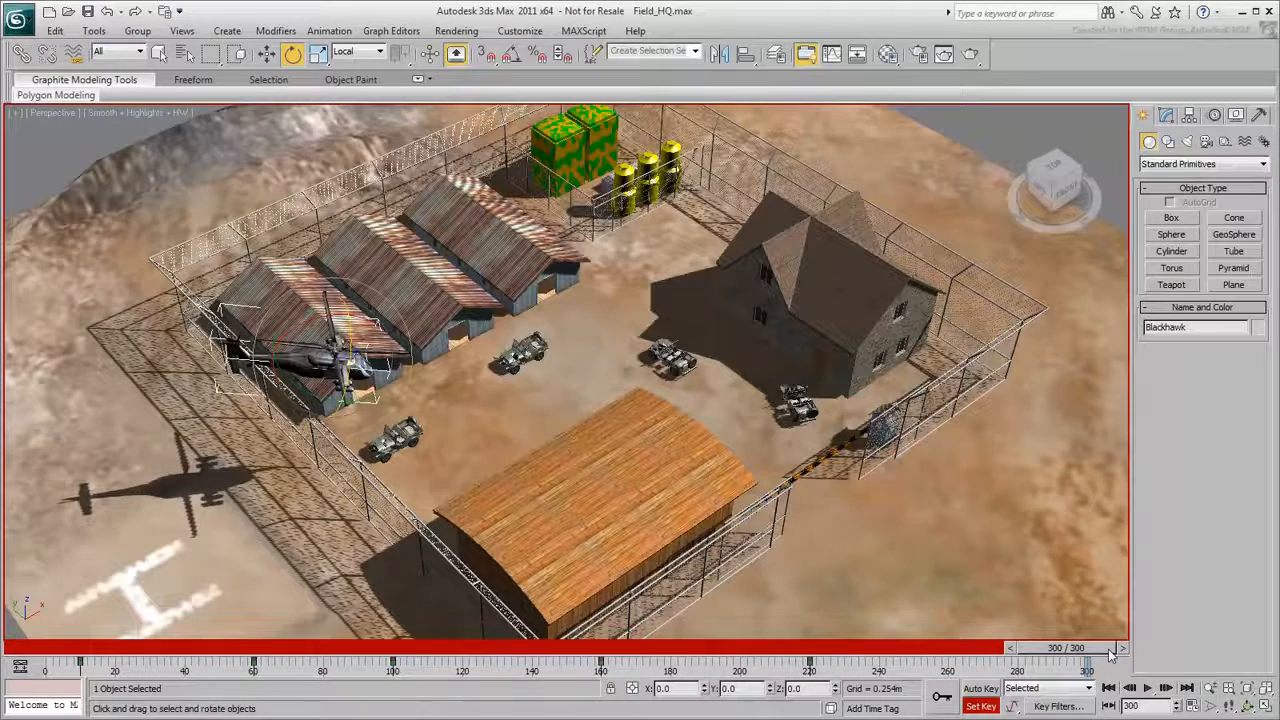
key(w)
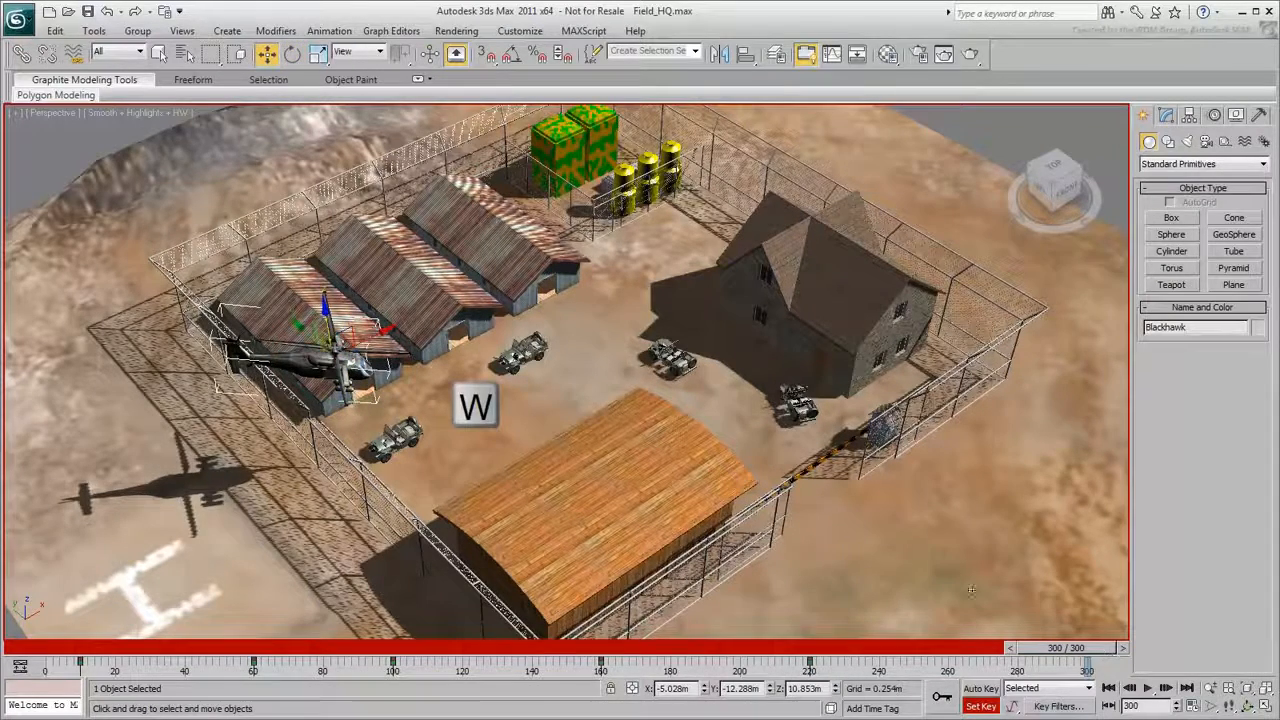
drag(335, 335, 1096, 267)
key(e)
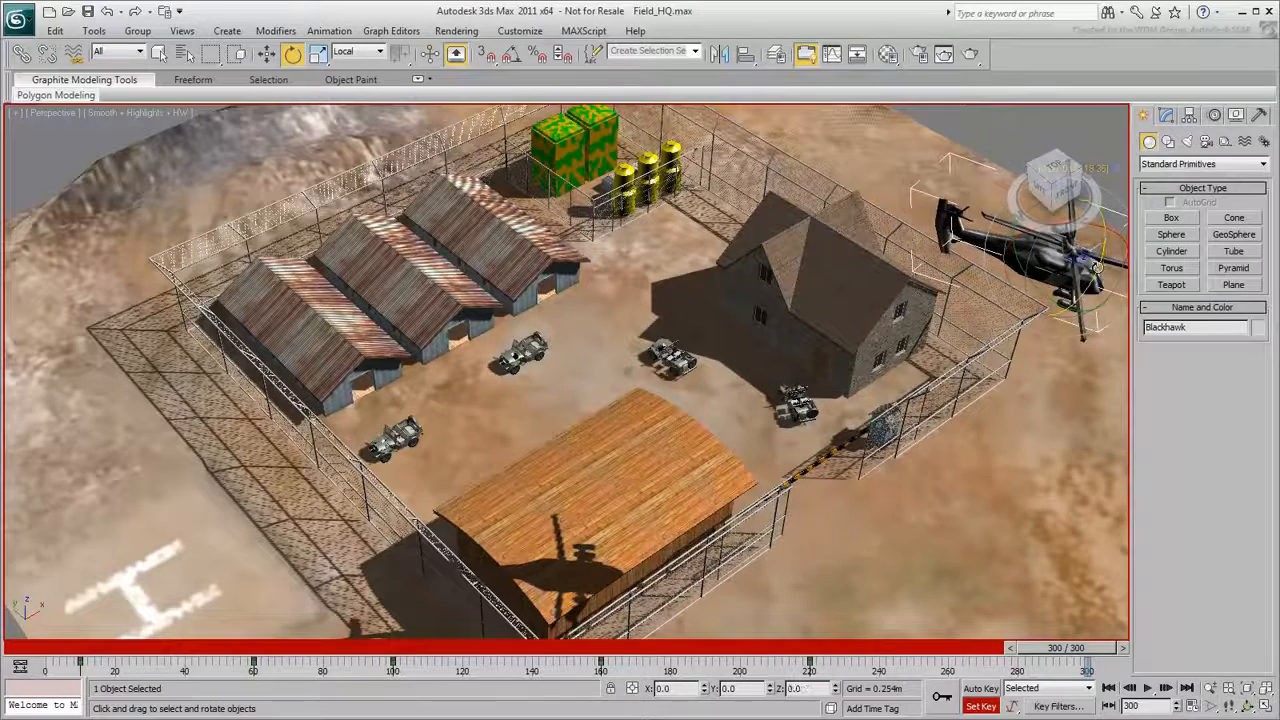
click(941, 697)
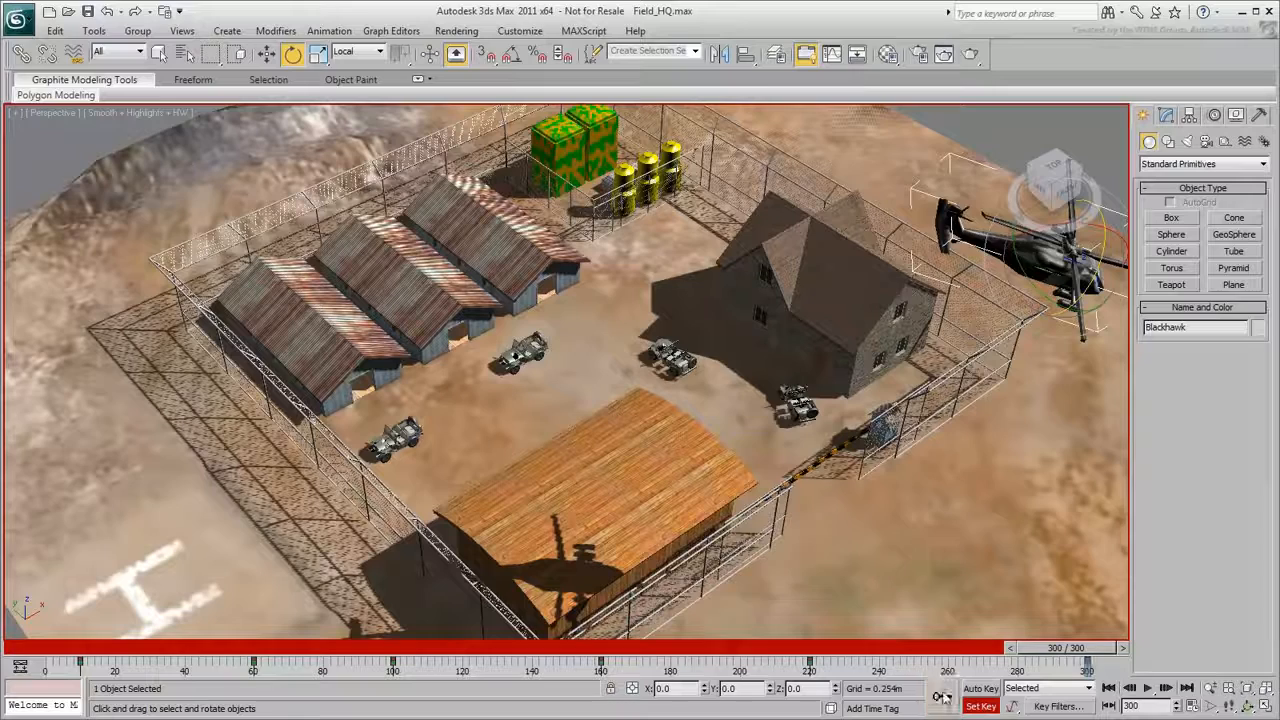
- Play the full helicopter animation from the start, stop it, and return to frame 0
click(1108, 688)
click(1148, 689)
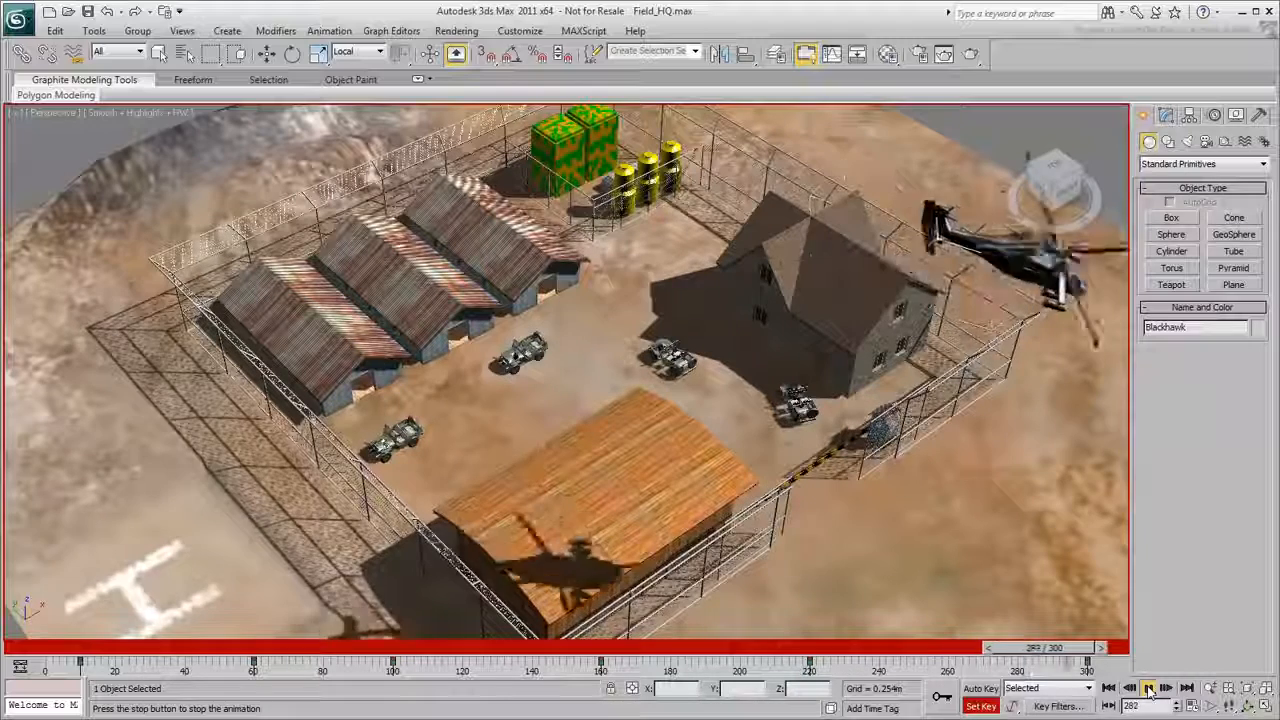
key(e)
click(1148, 689)
click(1108, 688)
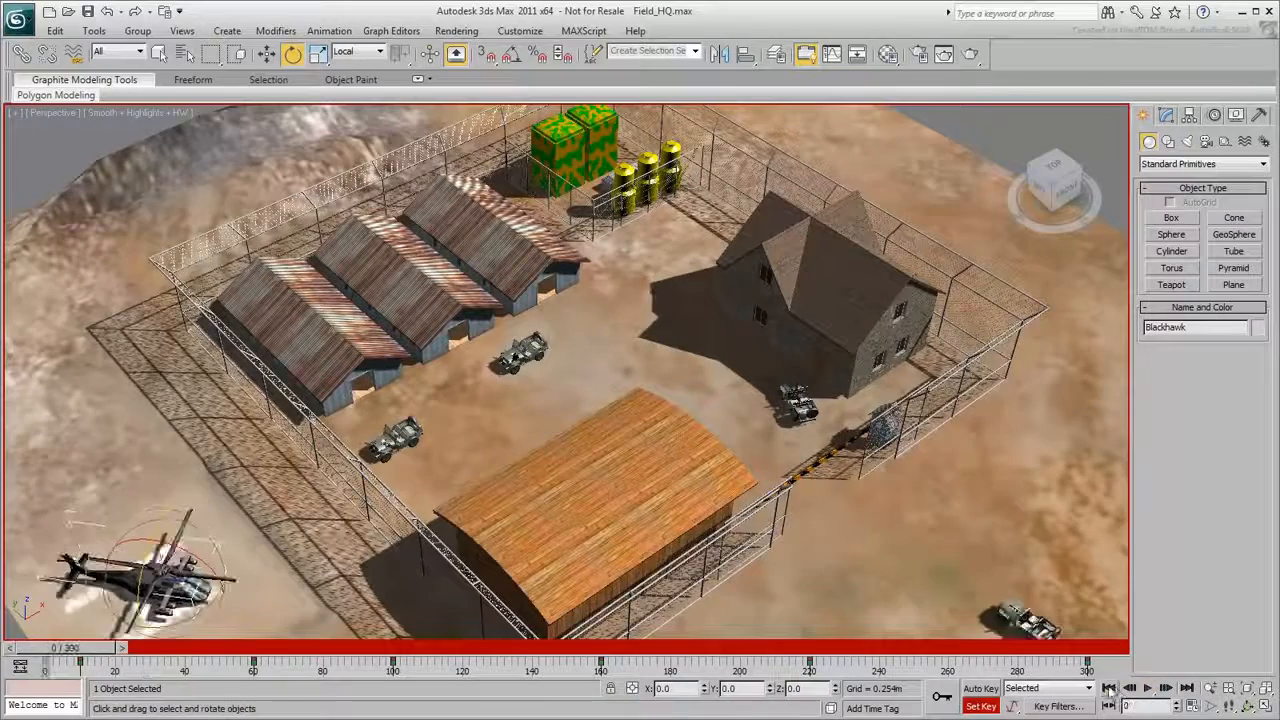
- In the Curve Editor, set the tangents of the helicopter's frame 300 keys to Fast, close the editor, and play the animation
click(831, 54)
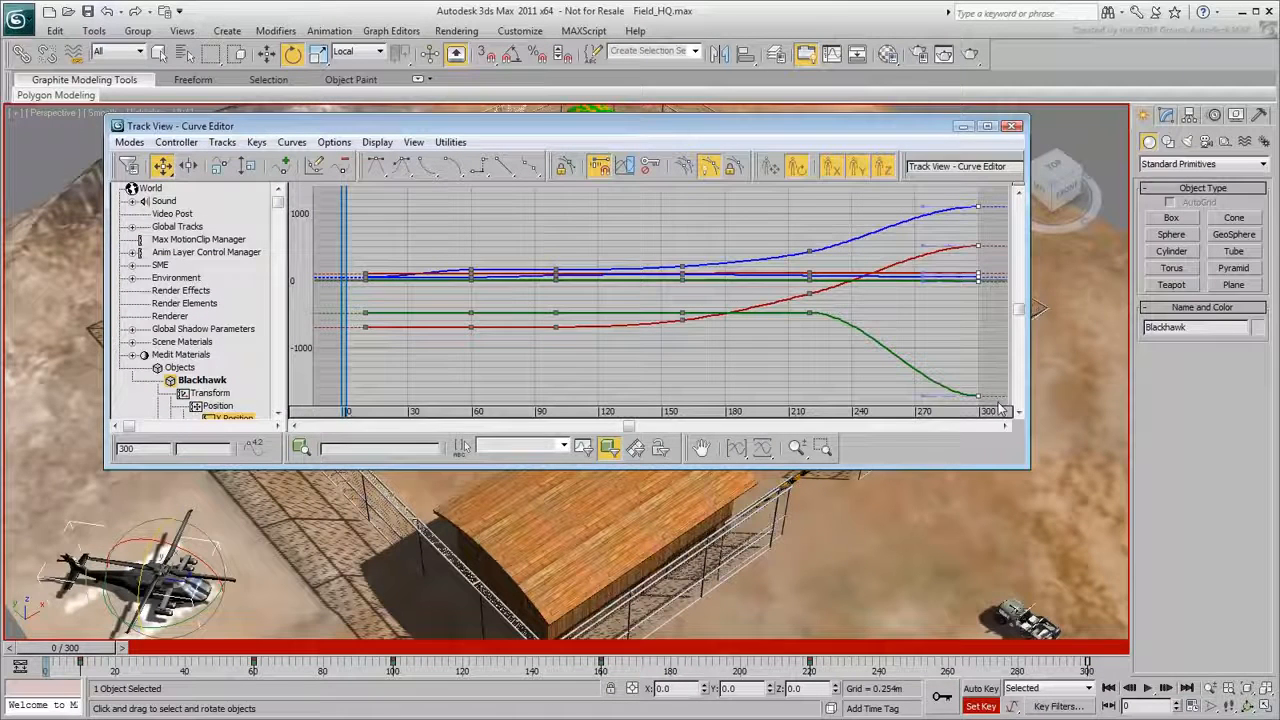
click(428, 165)
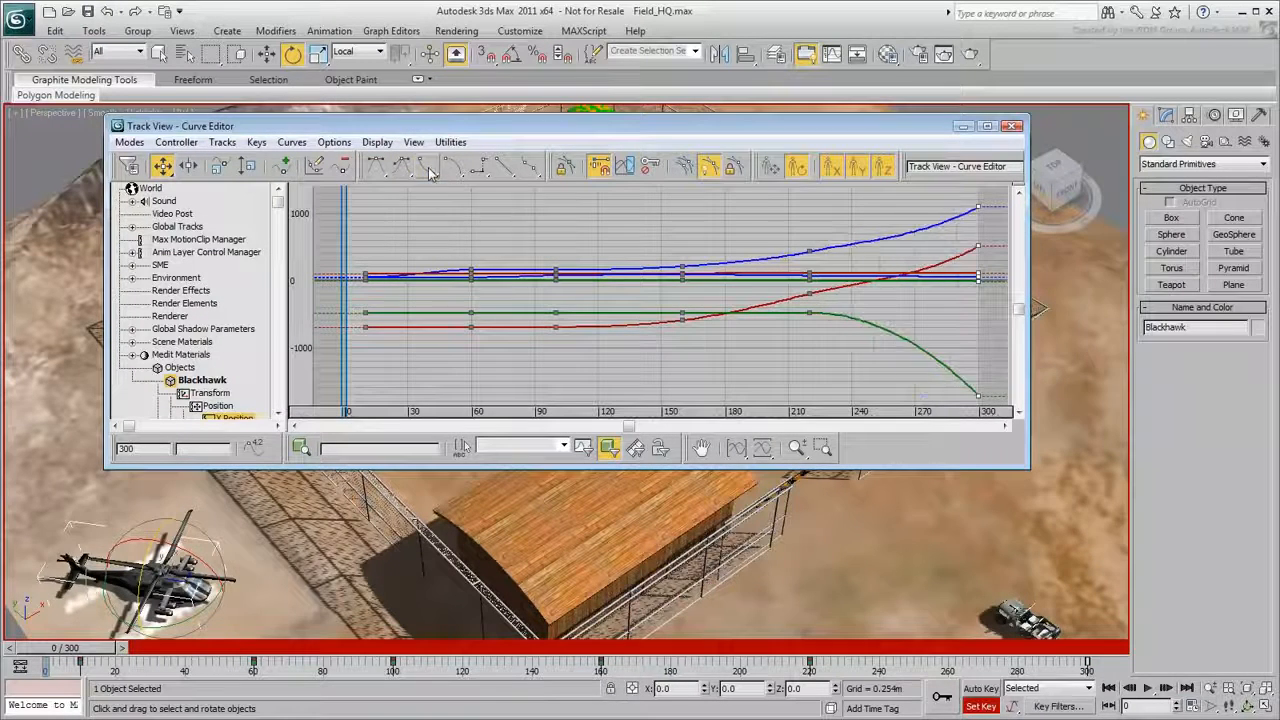
click(1012, 127)
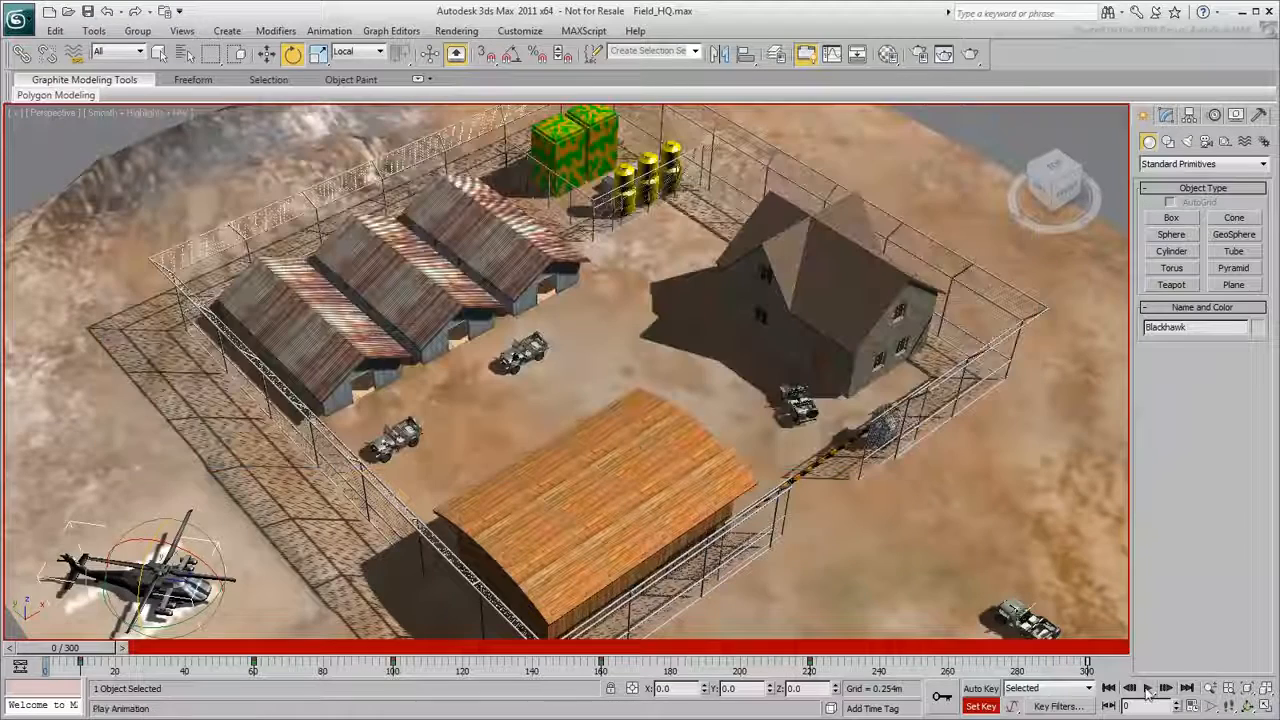
click(1148, 689)
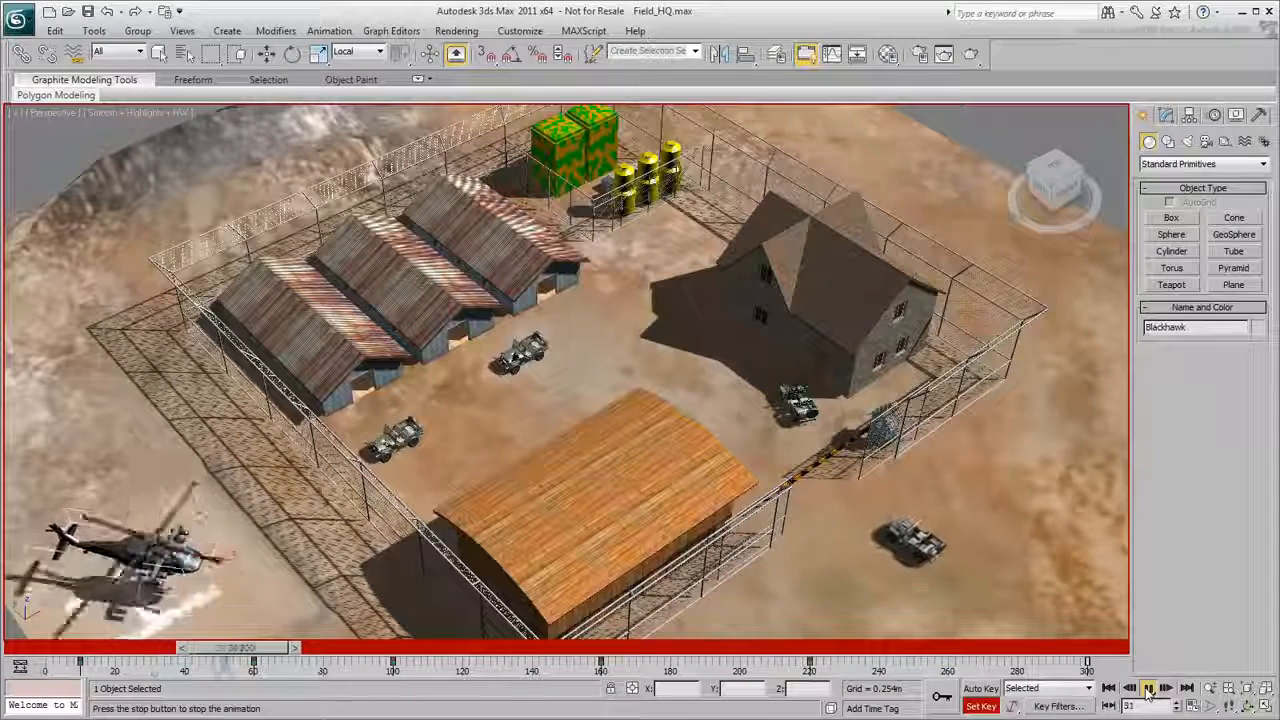